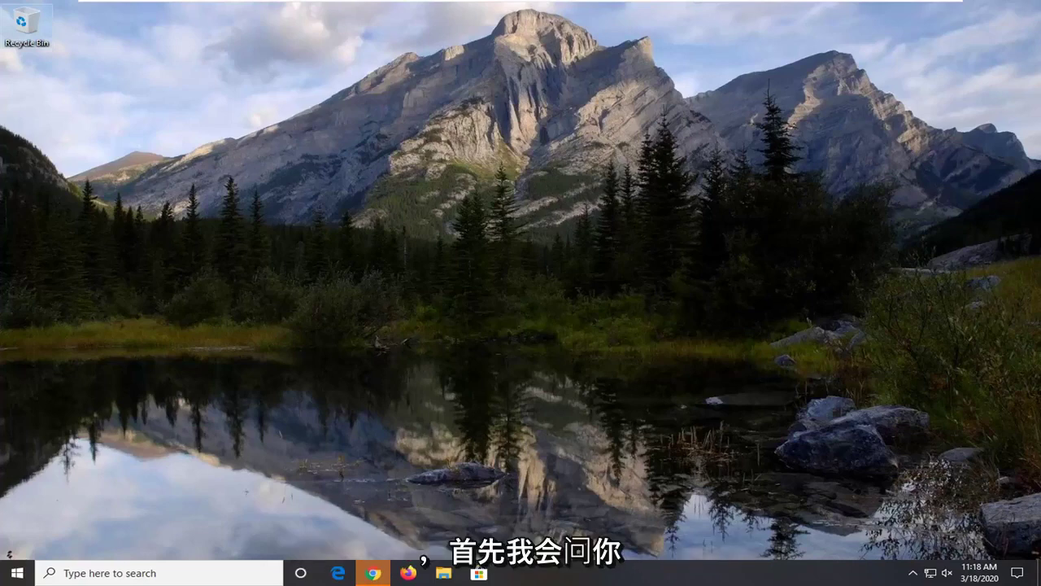
Step: Launch Command Prompt as administrator from a Start menu search for cmd
left_click(4, 580)
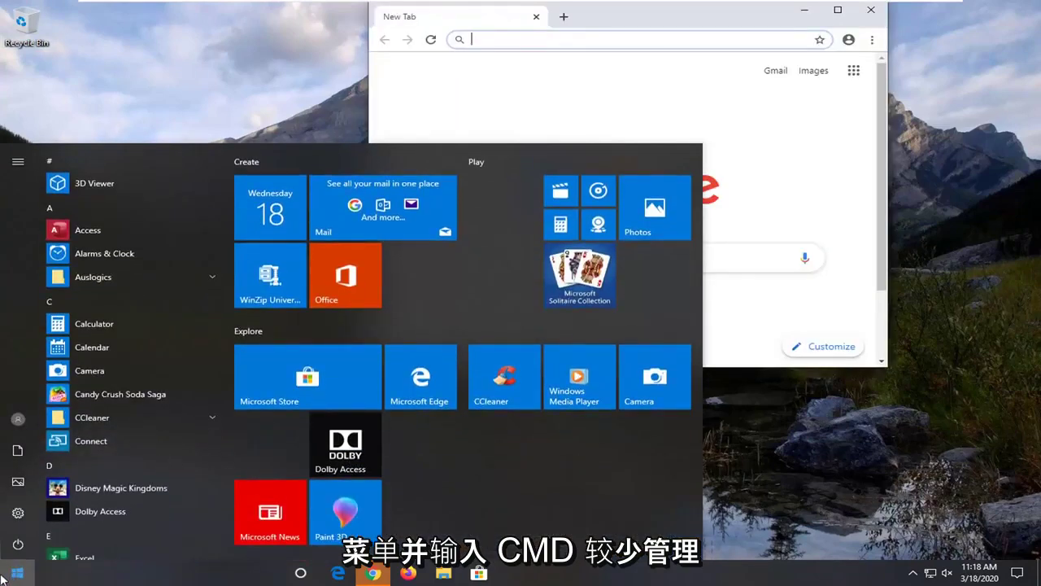
type("cmd")
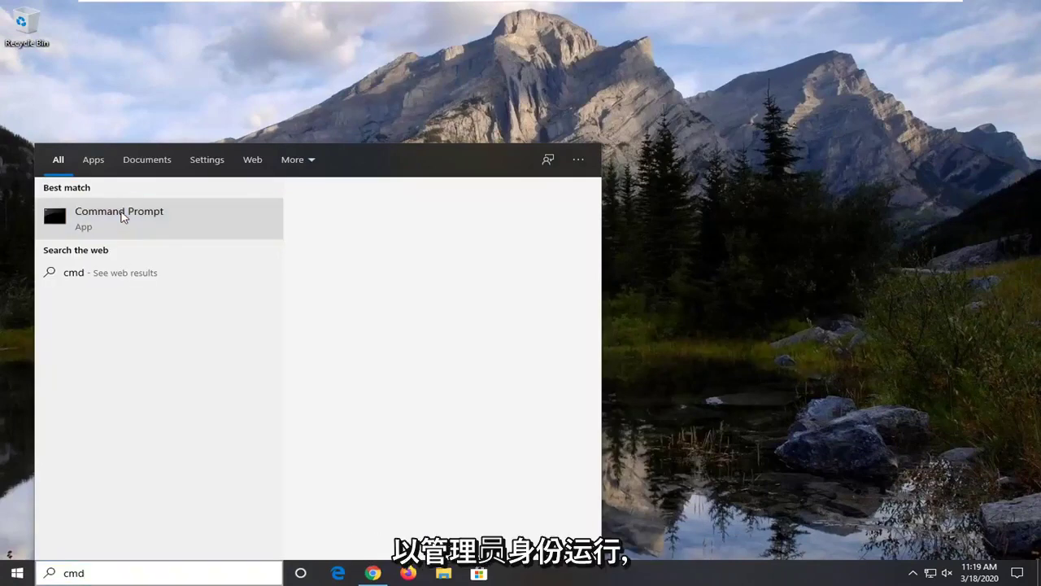
right_click(160, 224)
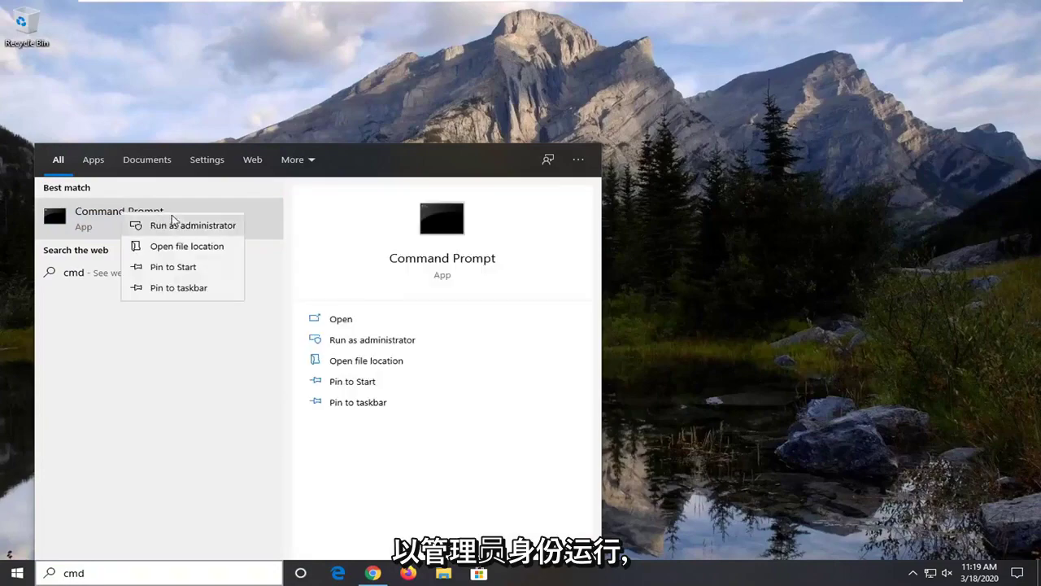
left_click(185, 228)
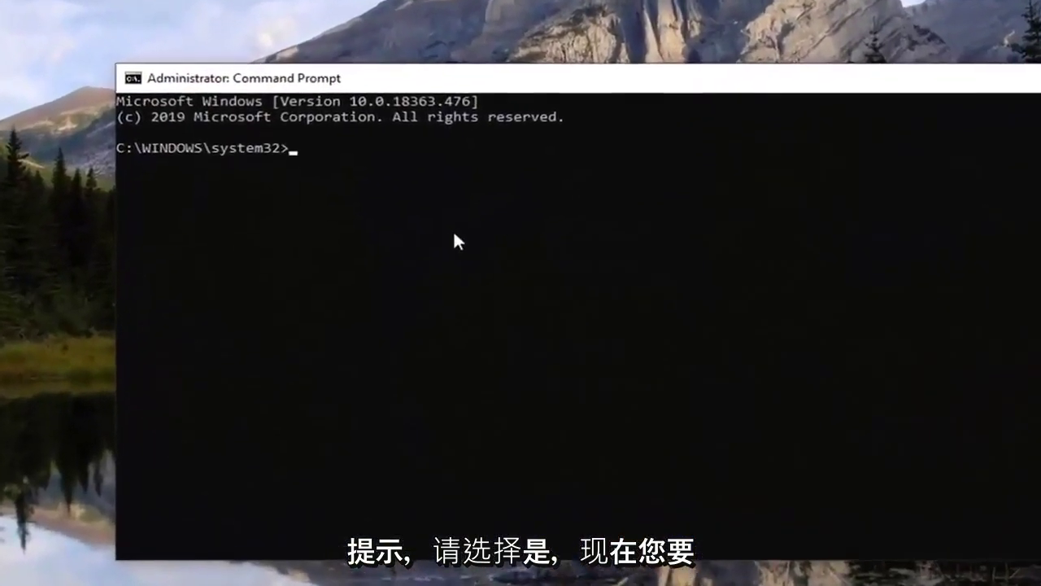
Step: Run ipconfig/displaydns, which shows only the Windows IP Configuration header
type("ipconfig/")
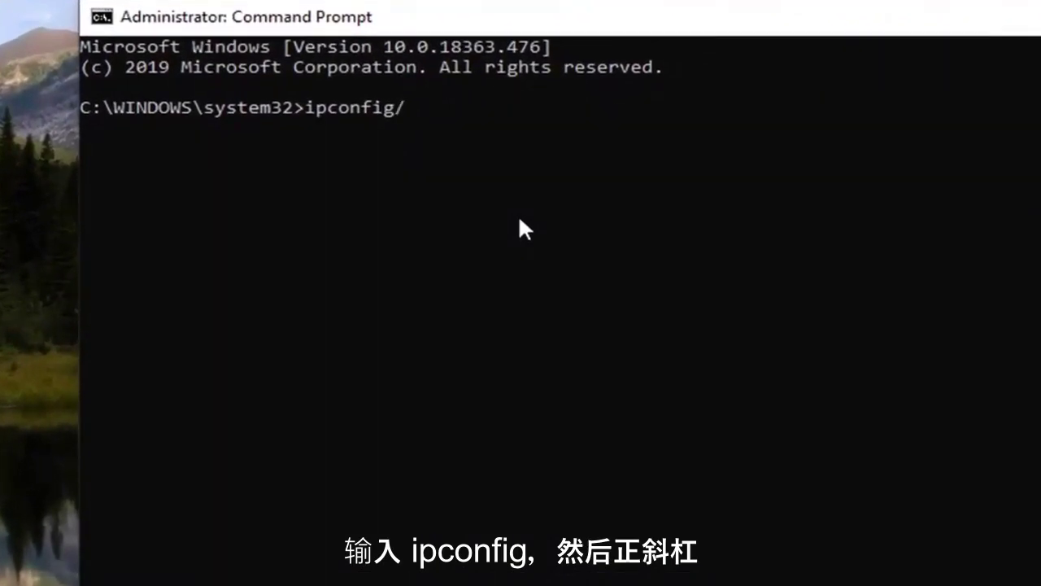
type("dus")
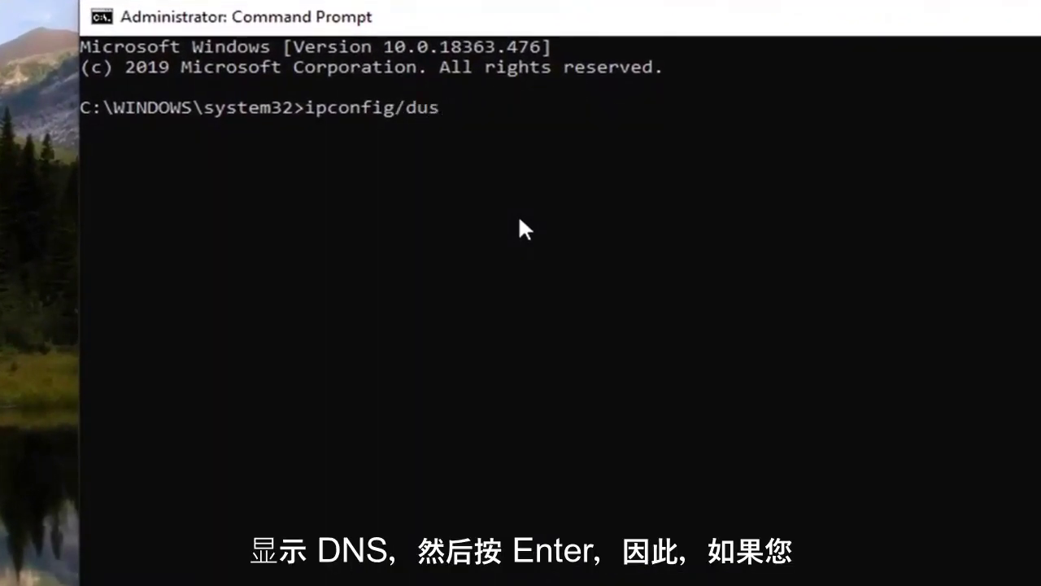
key("BackSpace")
key("BackSpace")
type("isplaydns")
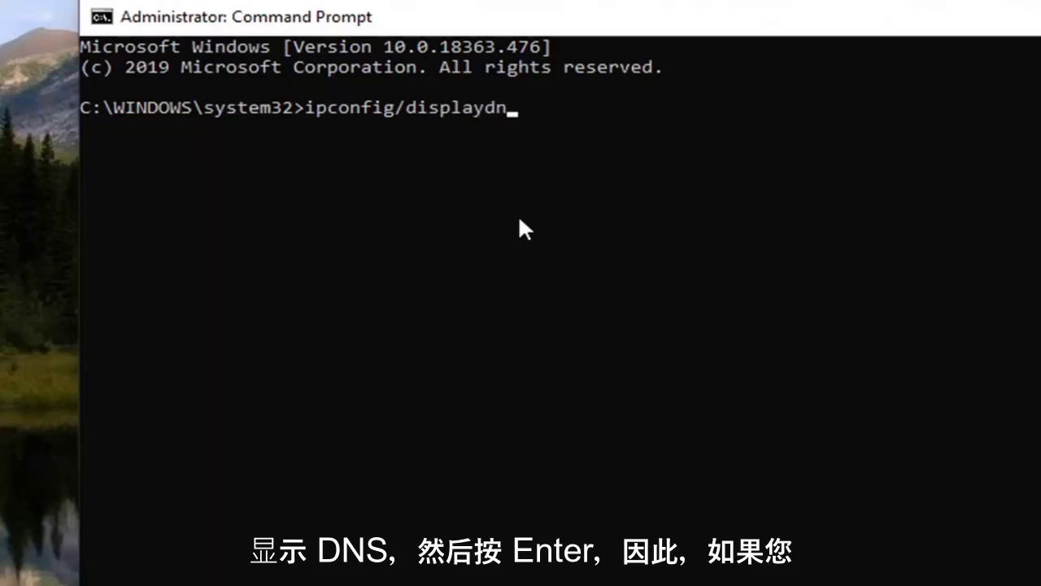
key("Return")
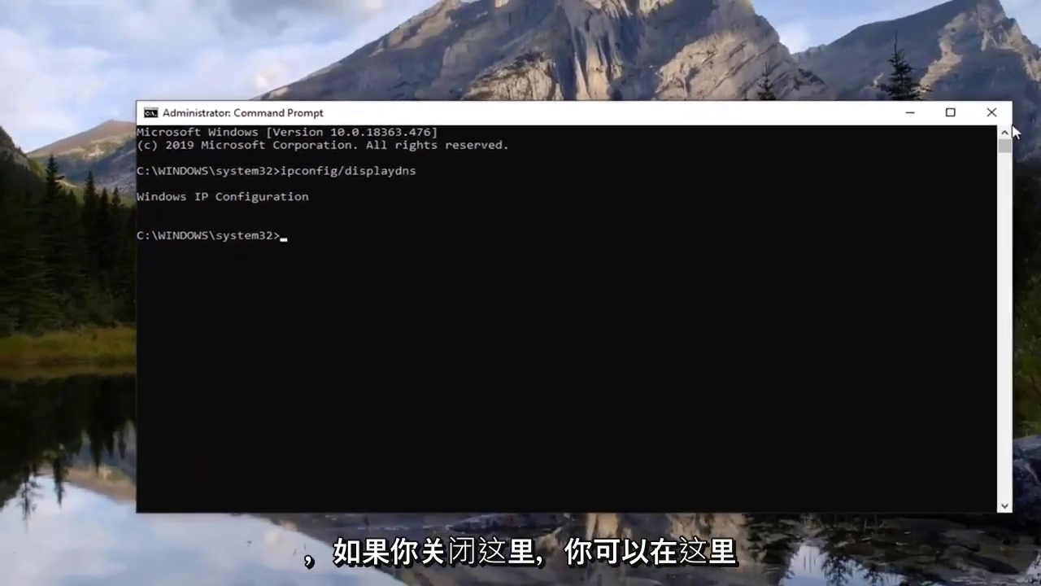
Step: Close Command Prompt and bring up Google Chrome maximized
left_click(1014, 113)
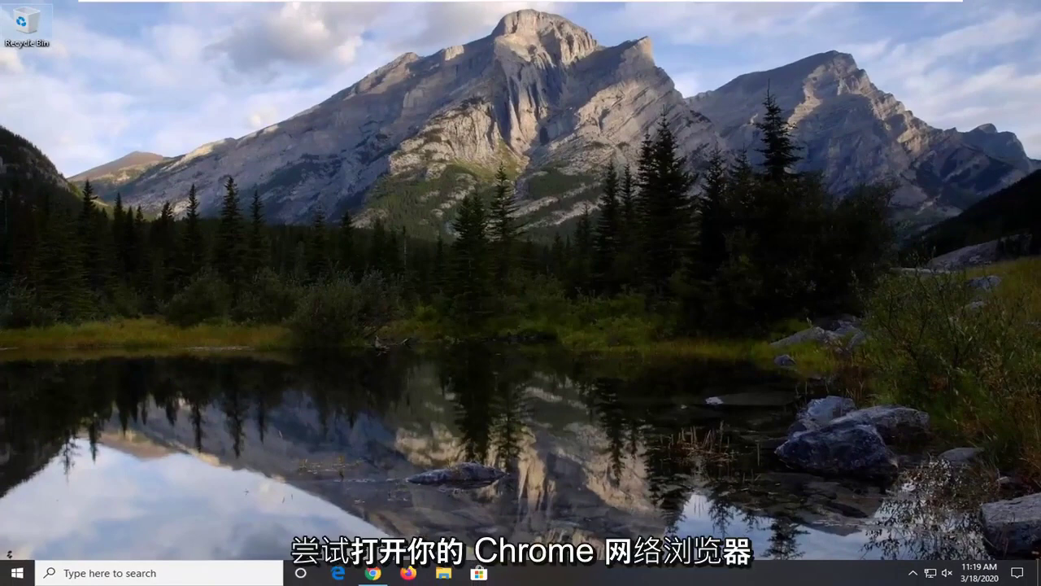
left_click(373, 573)
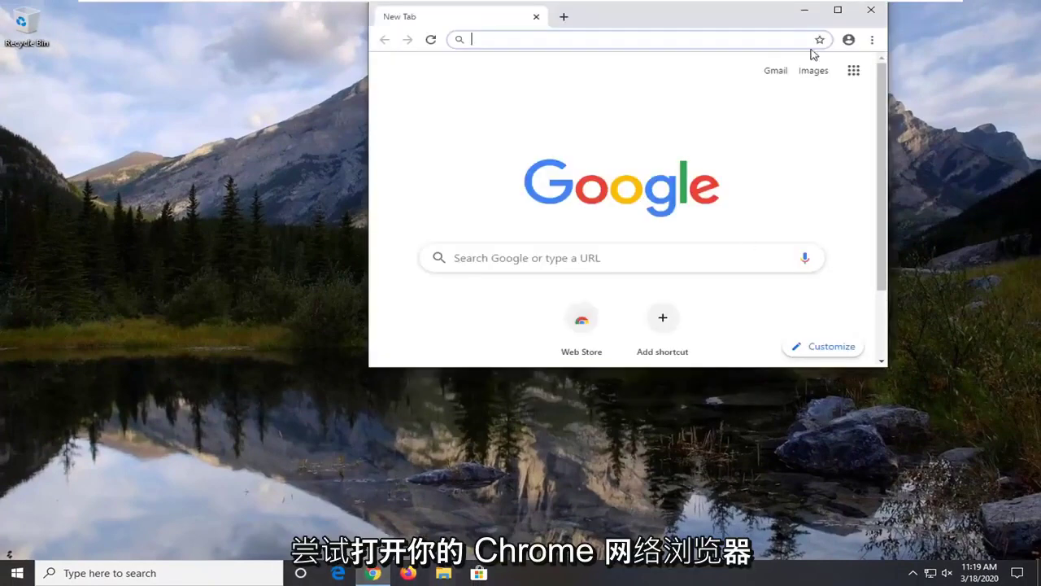
left_click(840, 11)
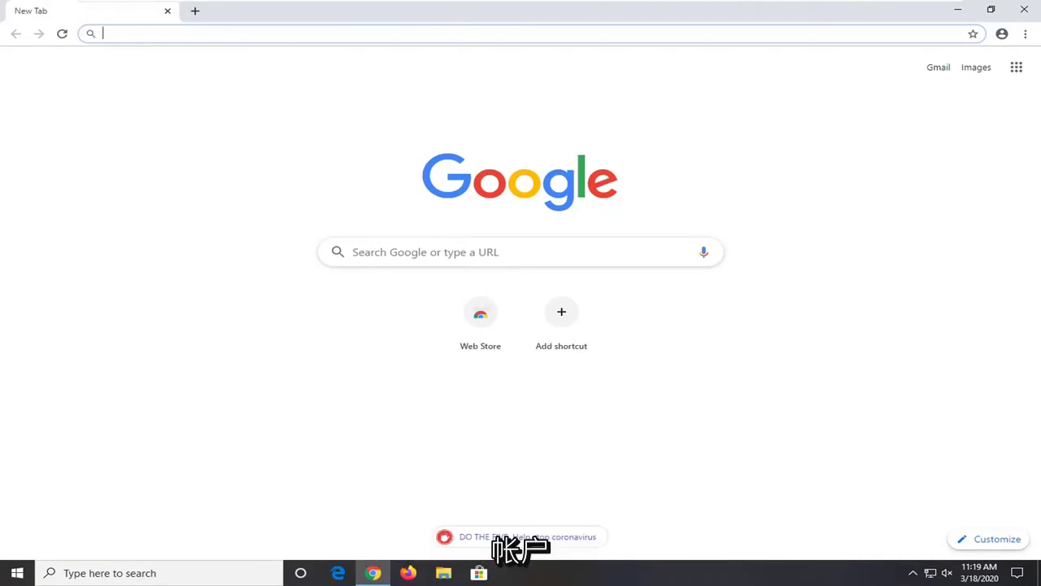
Step: Load myactivity.google.com to reach the Welcome to My Activity page
type("myactivity.google.com")
key("Return")
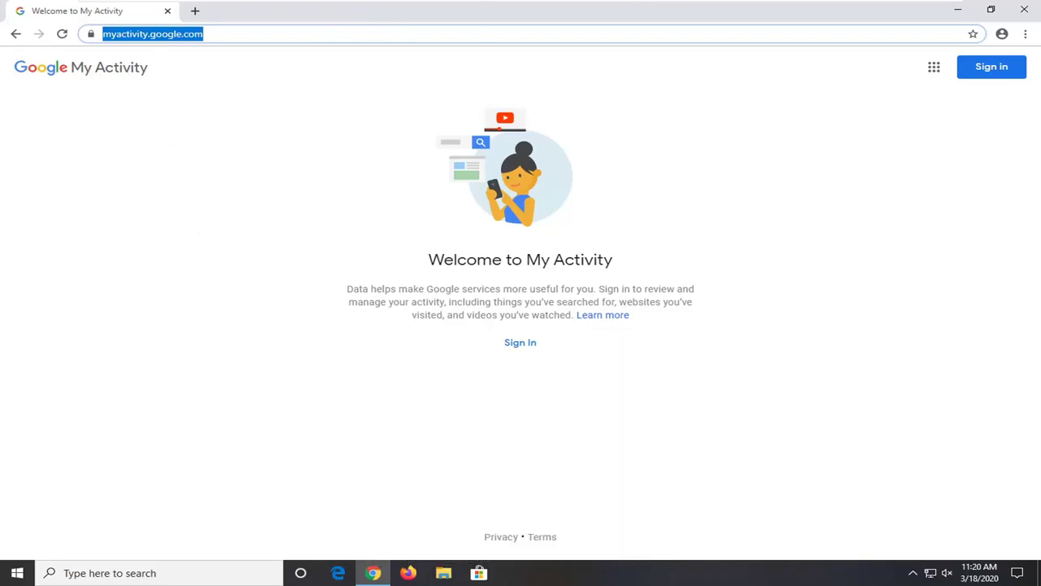
key("ctrl+l")
Step: Open ccleaner.com/recuva and look over the Recuva product page
type("https://www.ccleaner.com/recuva")
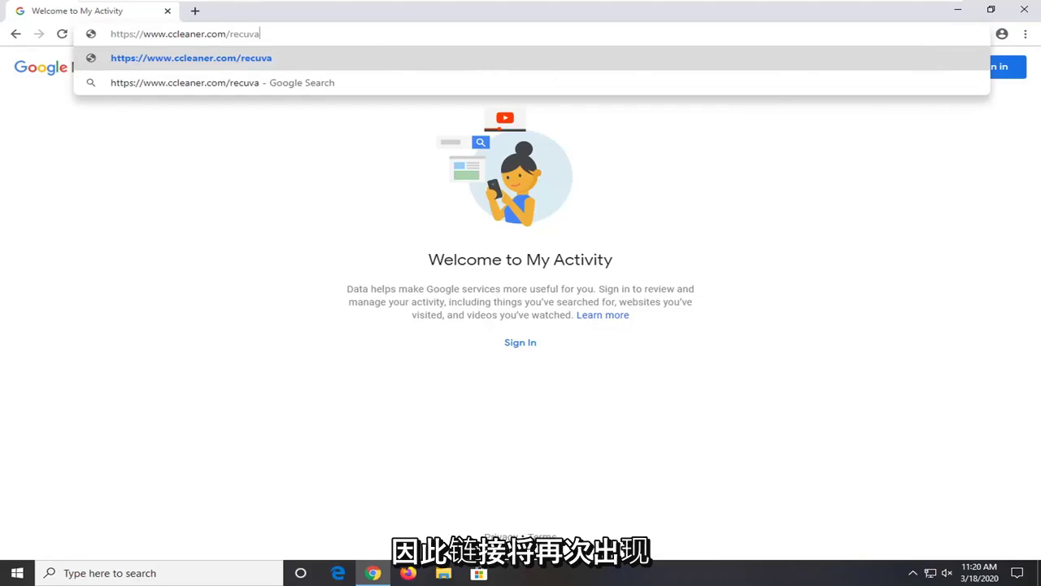
key("Return")
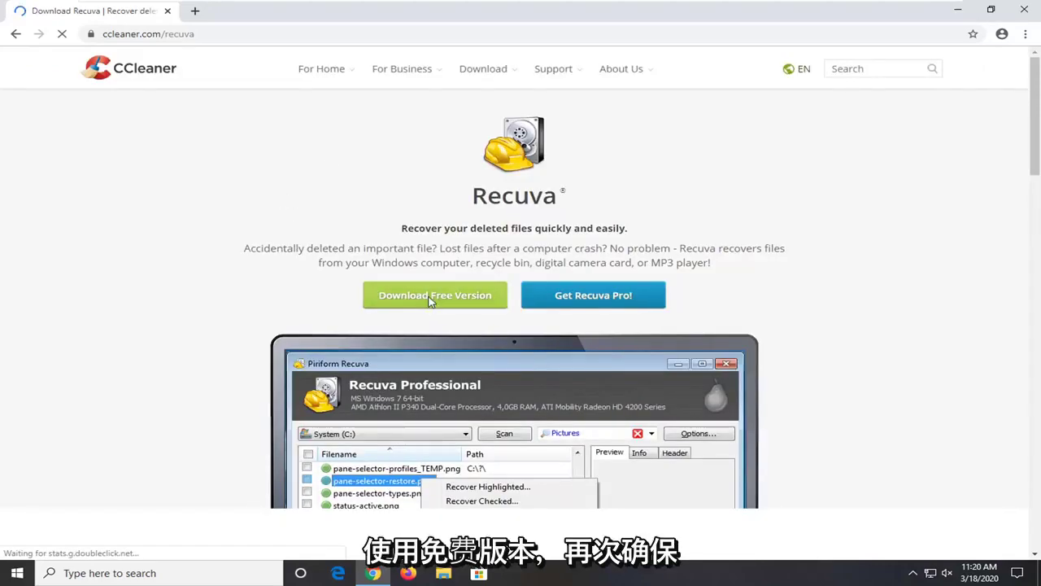
scroll(398, 178, "down", 10)
scroll(398, 178, "down", 5)
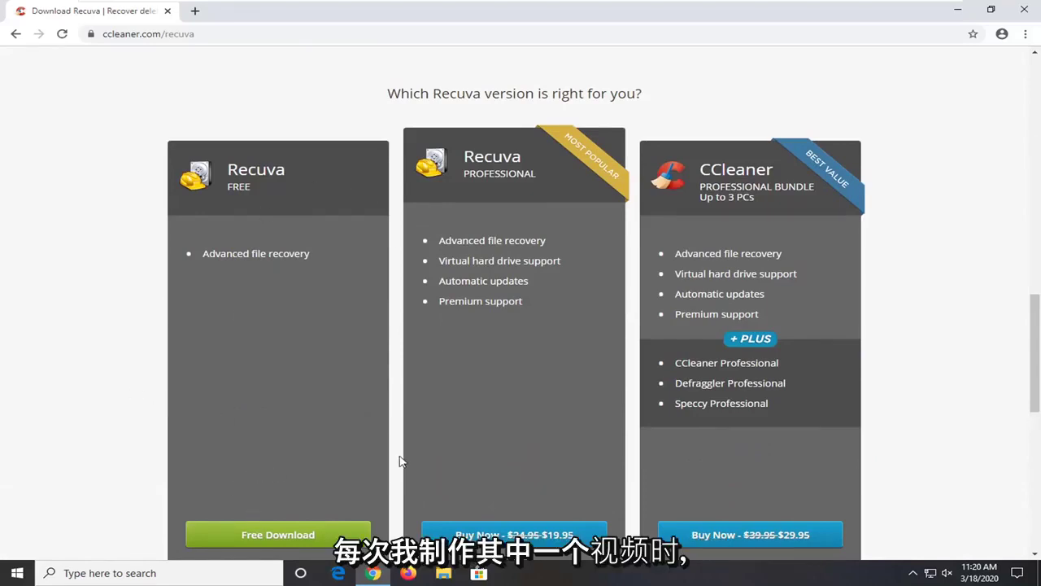
scroll(437, 333, "down", 1)
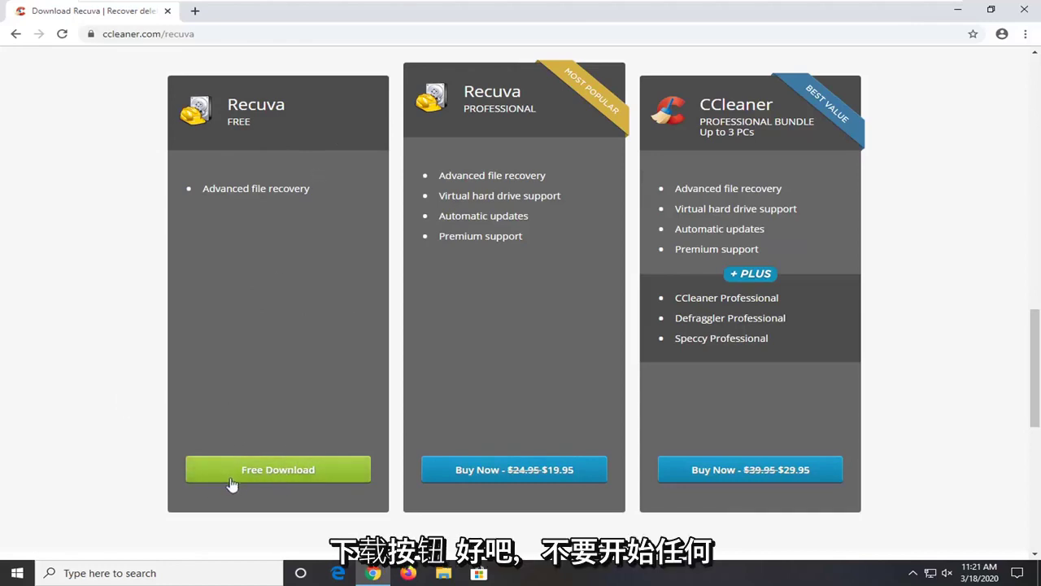
scroll(599, 294, "up", 2)
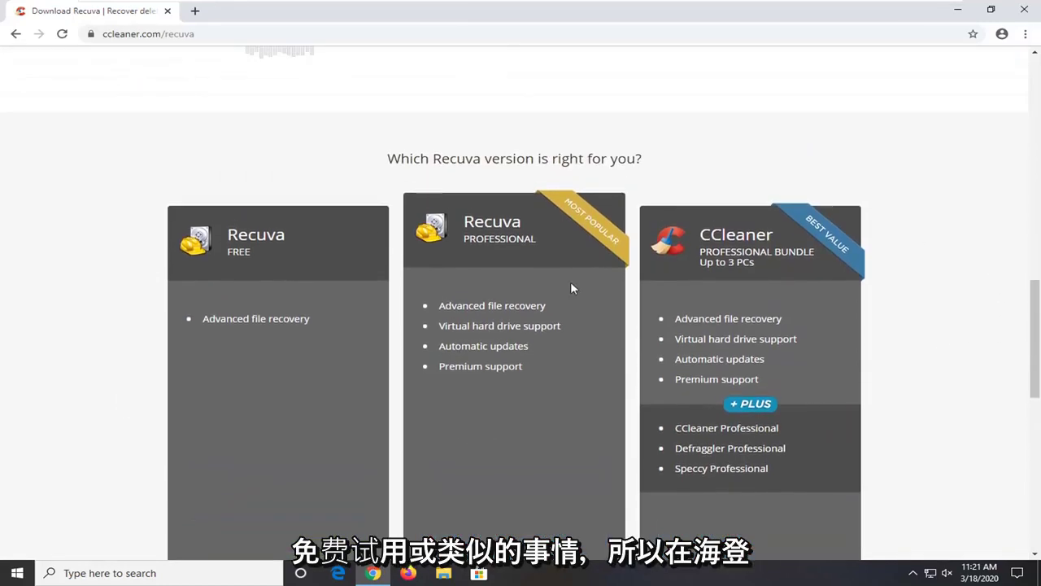
scroll(594, 290, "down", 2)
scroll(309, 401, "down", 1)
scroll(271, 469, "up", 1)
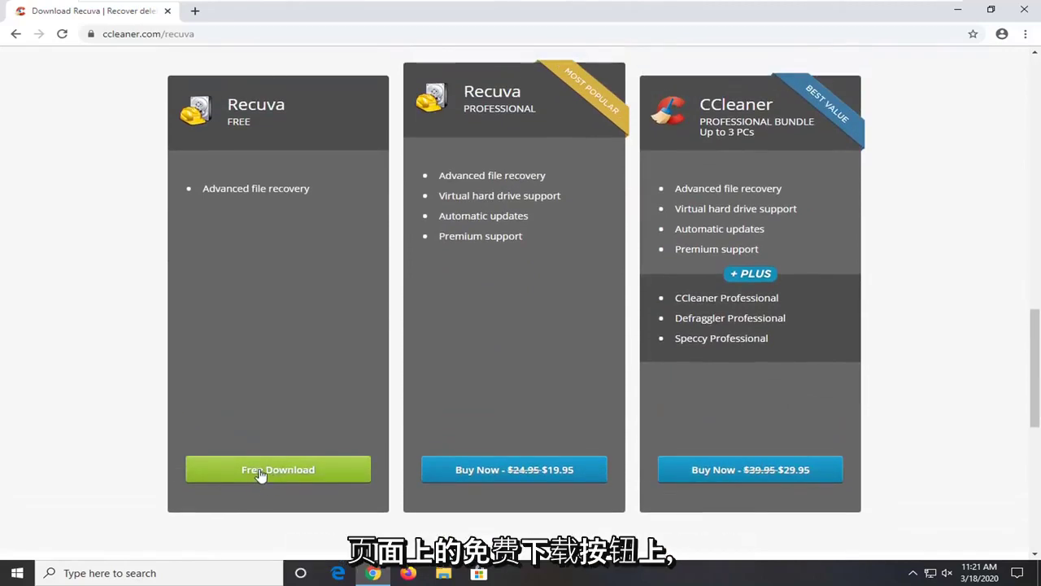
Step: Download the free Recuva installer rcsetup153.exe and run it
left_click(266, 472)
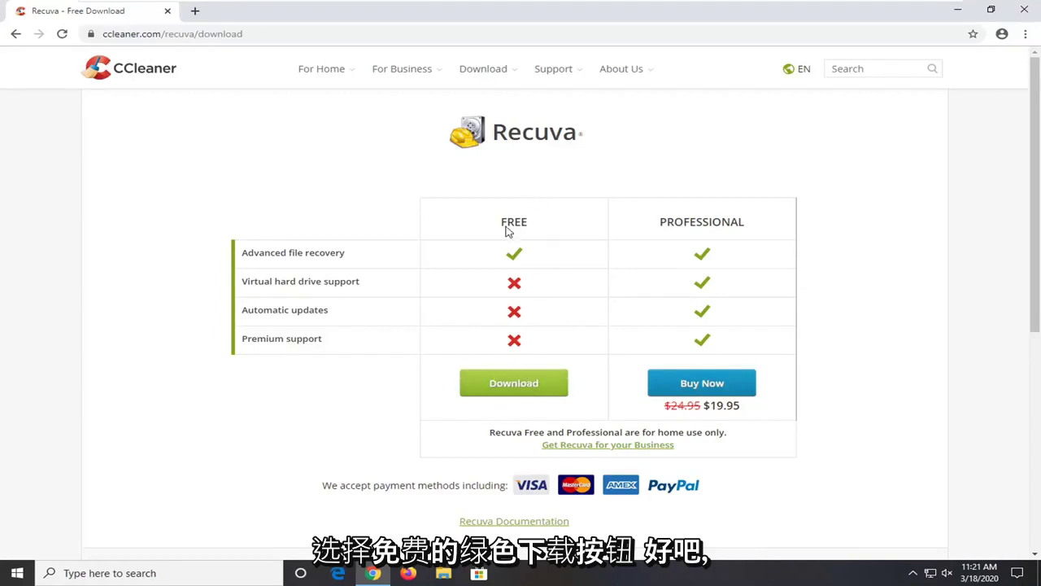
left_click(505, 389)
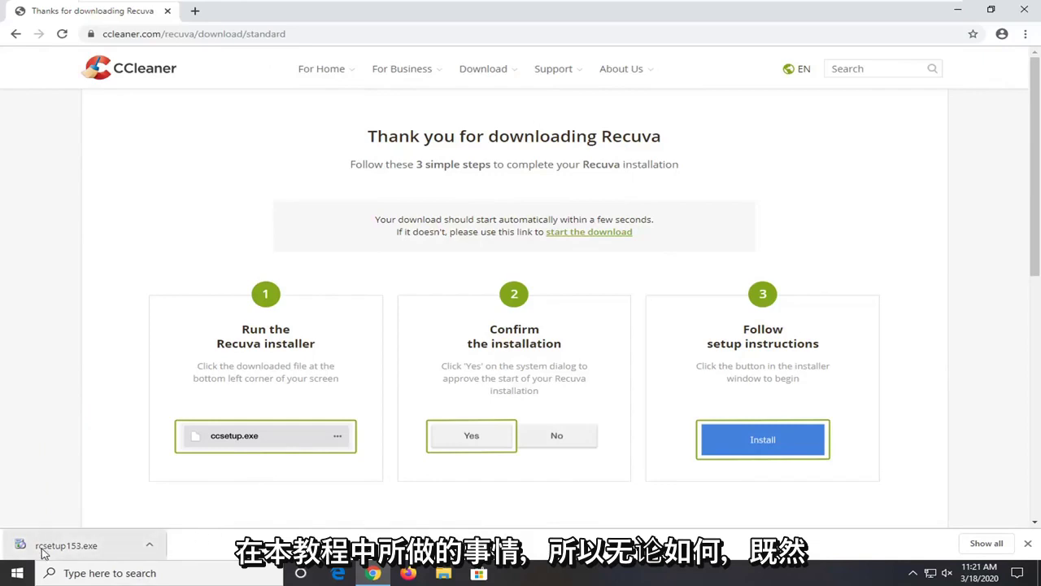
left_click(91, 545)
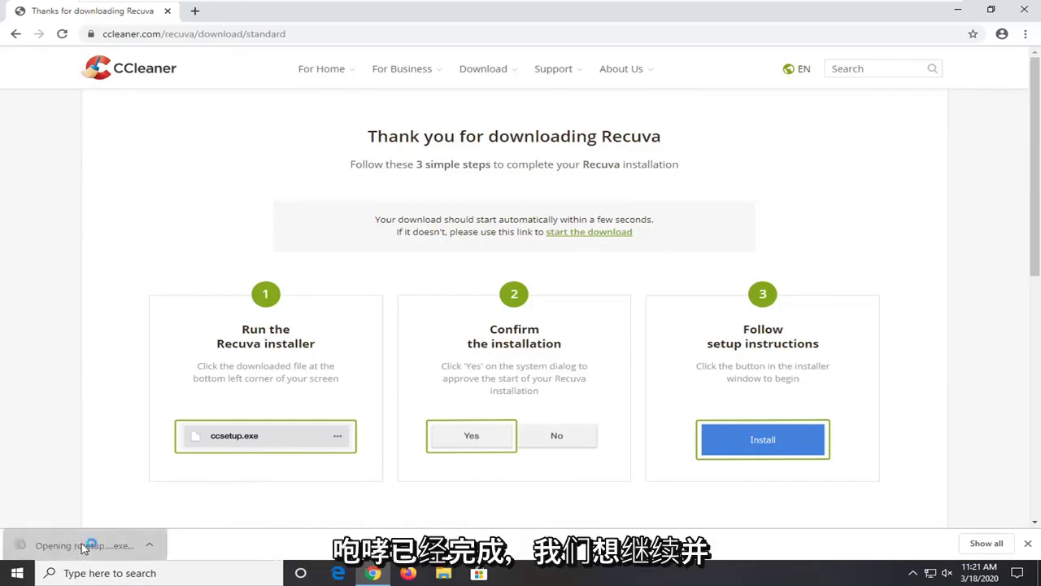
Step: Allow the installer, close Chrome, and untick every option except Add Desktop Shortcut
left_click(451, 377)
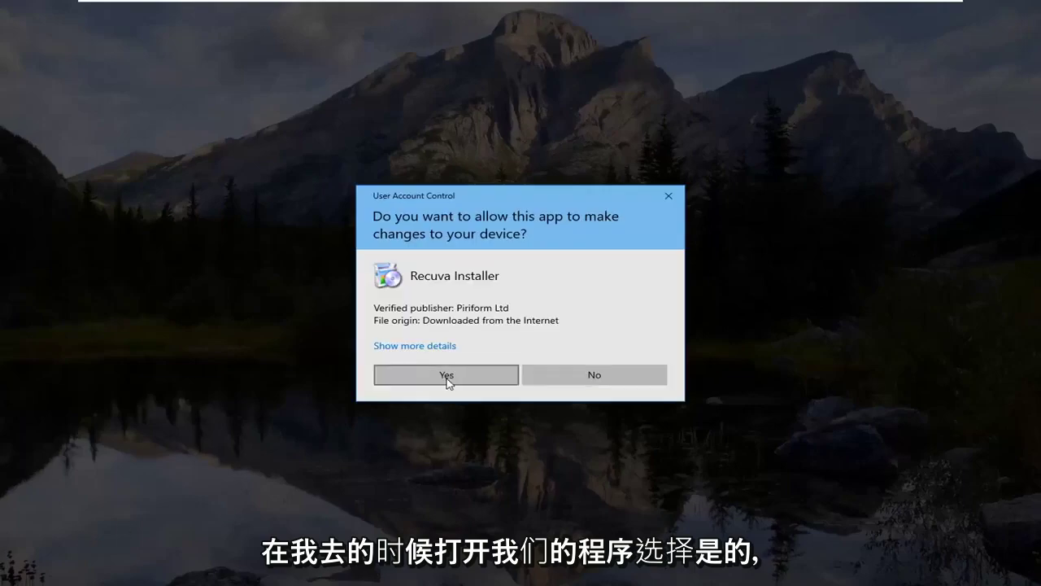
left_click(1022, 11)
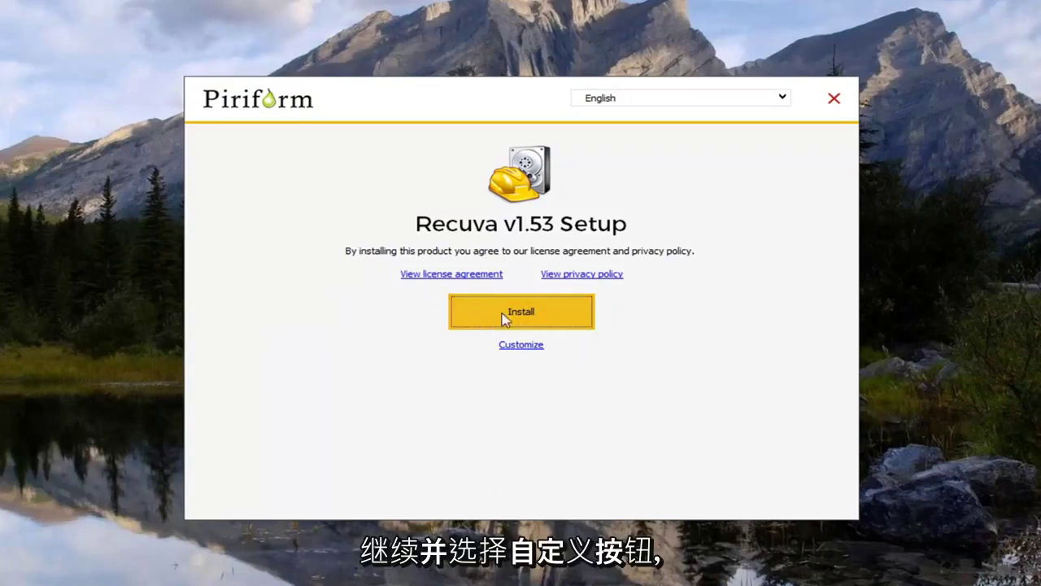
left_click(509, 349)
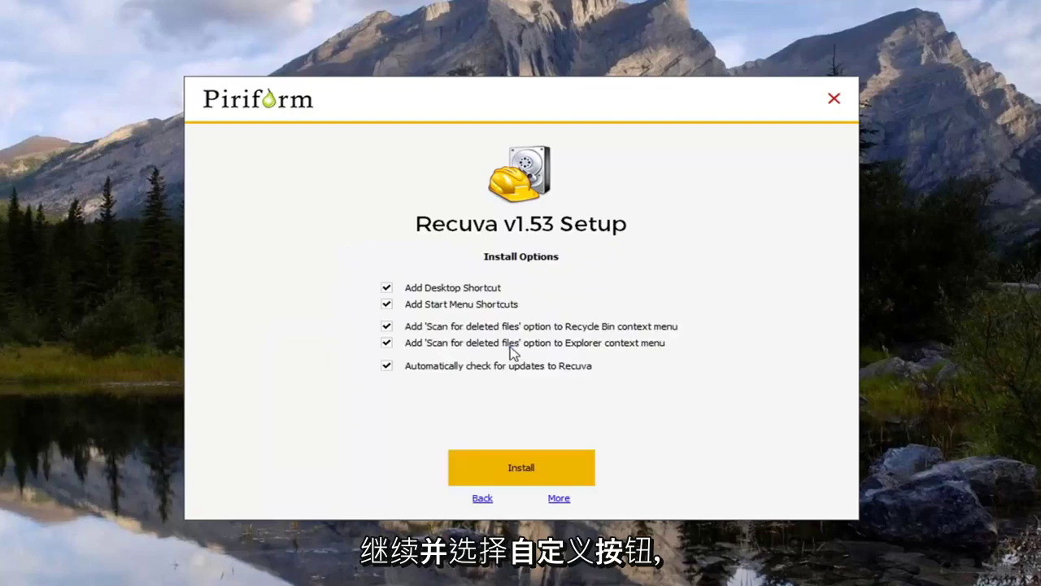
left_click(432, 371)
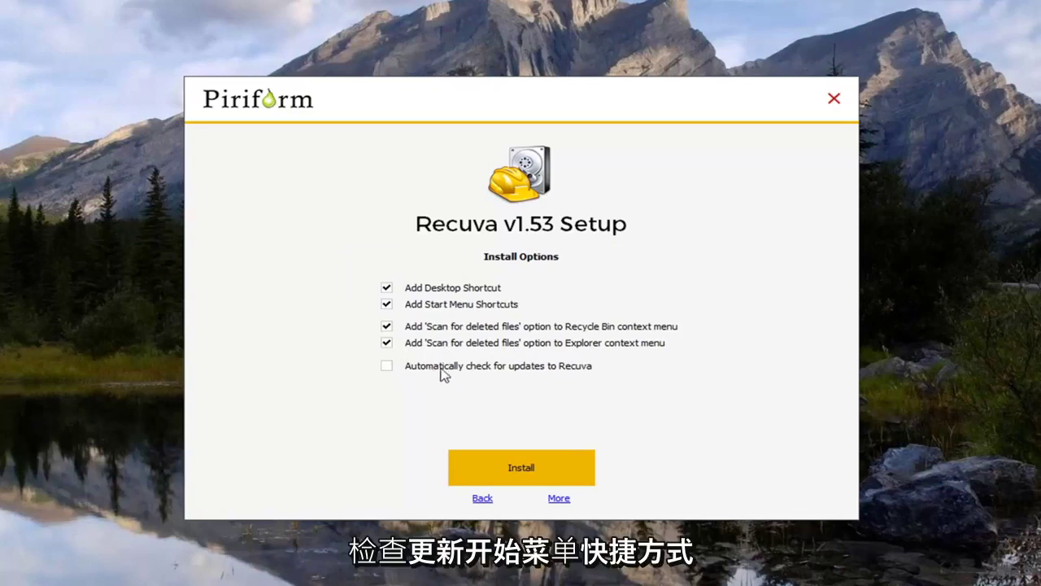
left_click(428, 308)
left_click(432, 328)
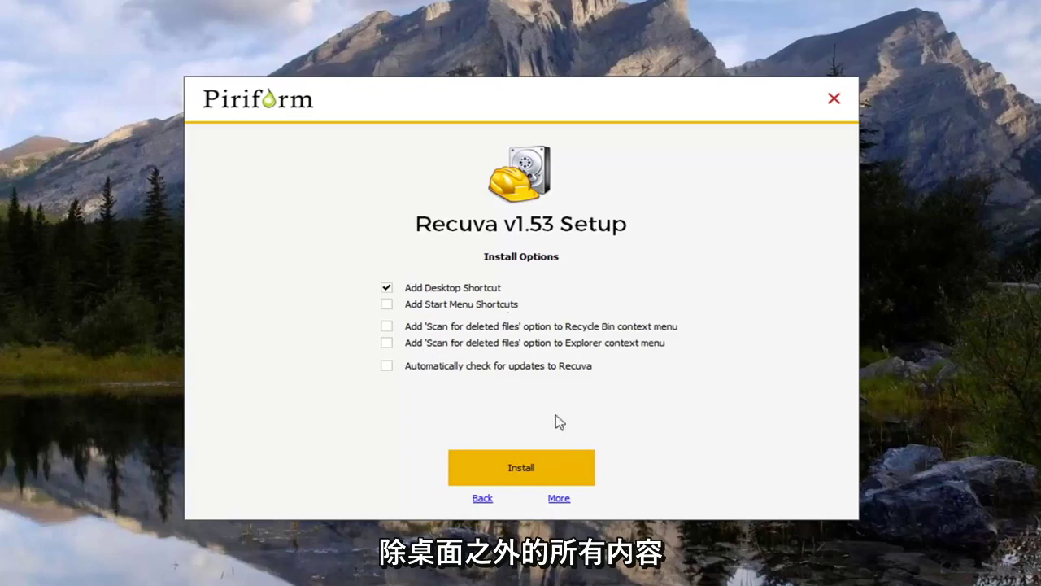
Step: Install Recuva v1.53 and run it without viewing the release notes
left_click(512, 468)
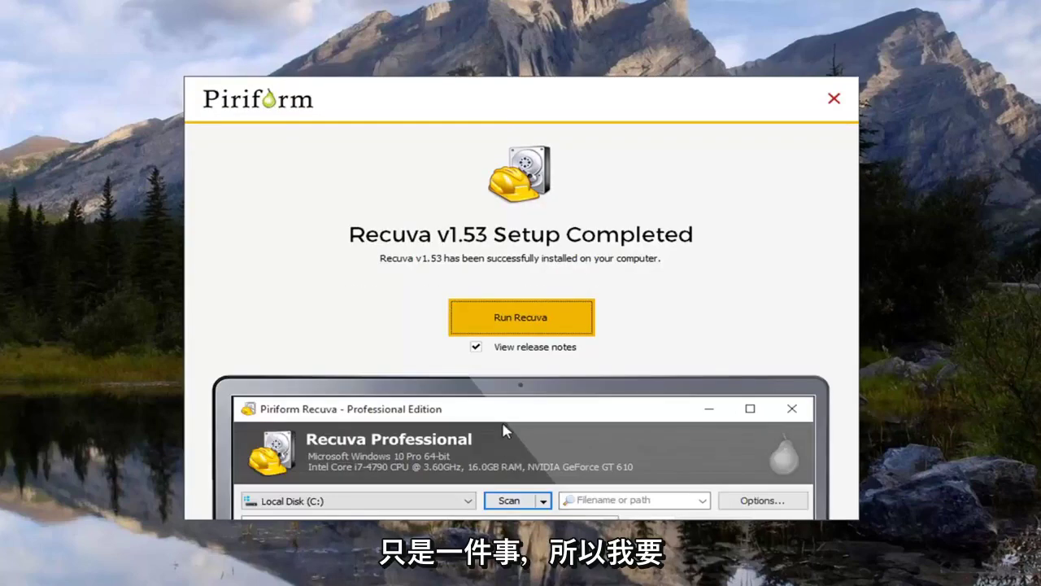
left_click(480, 348)
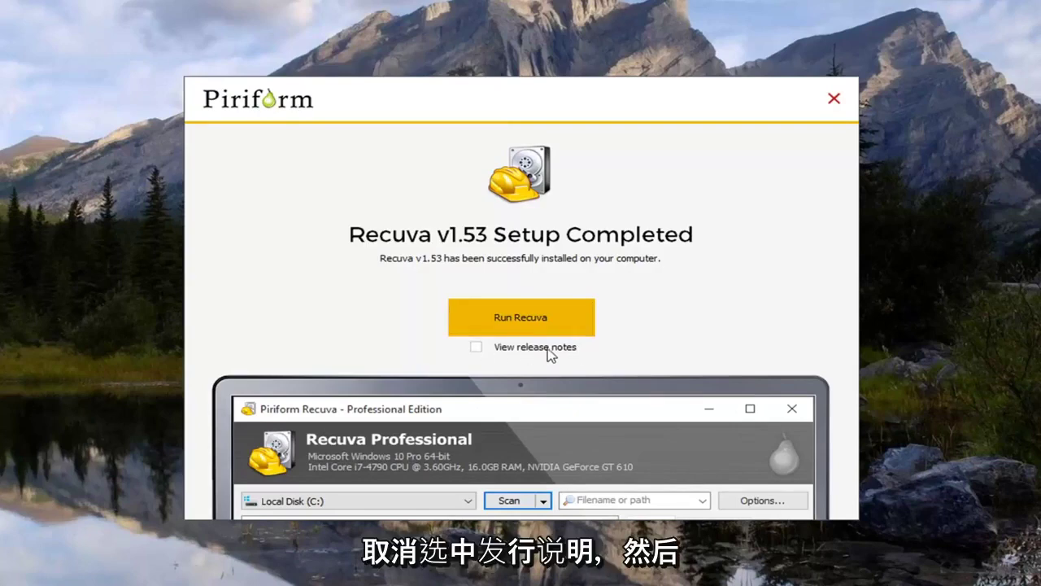
left_click(547, 325)
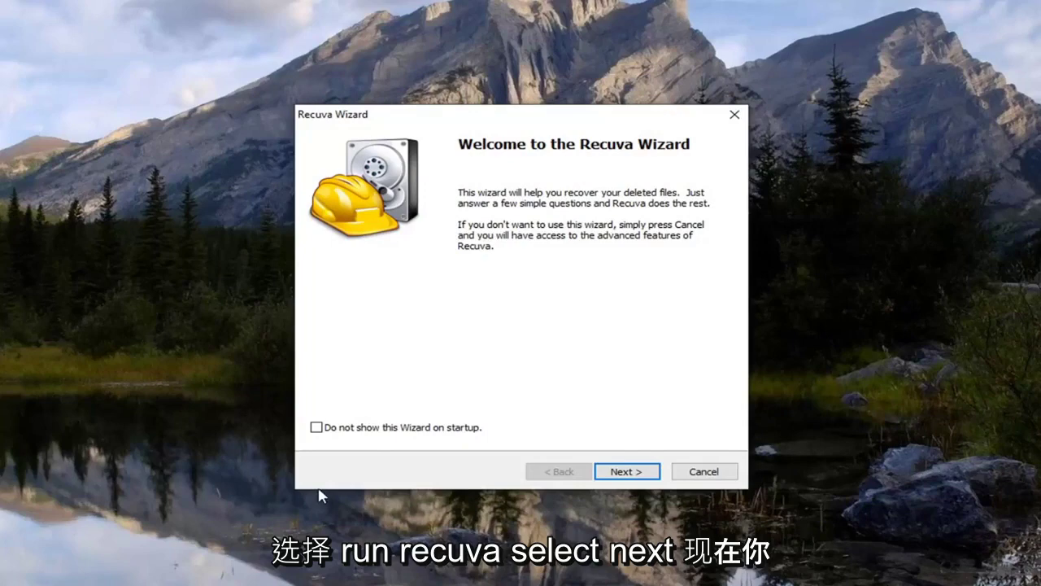
Step: Keep all file types in the wizard and choose to search a specific location
left_click(615, 482)
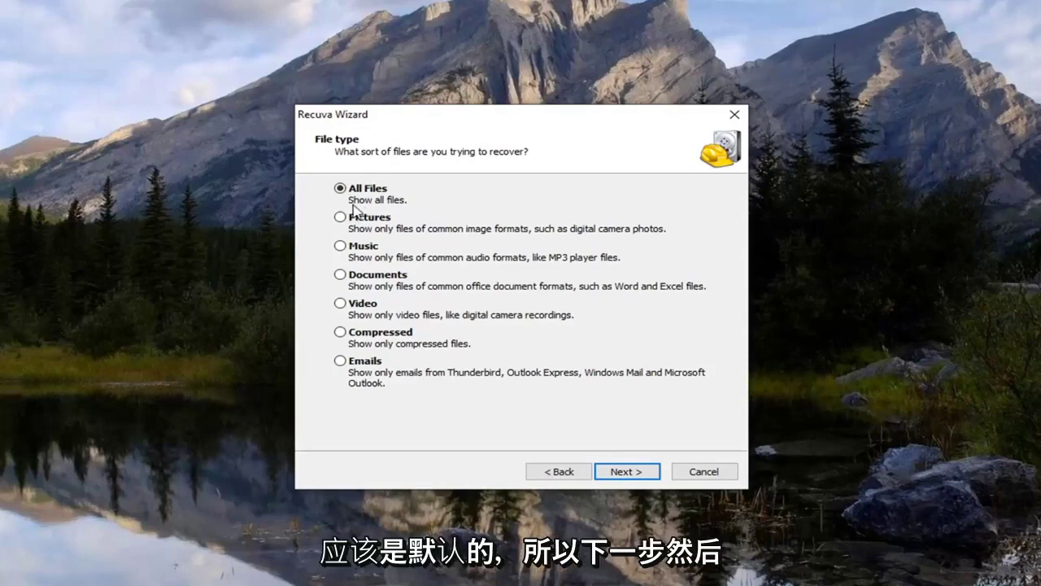
left_click(615, 478)
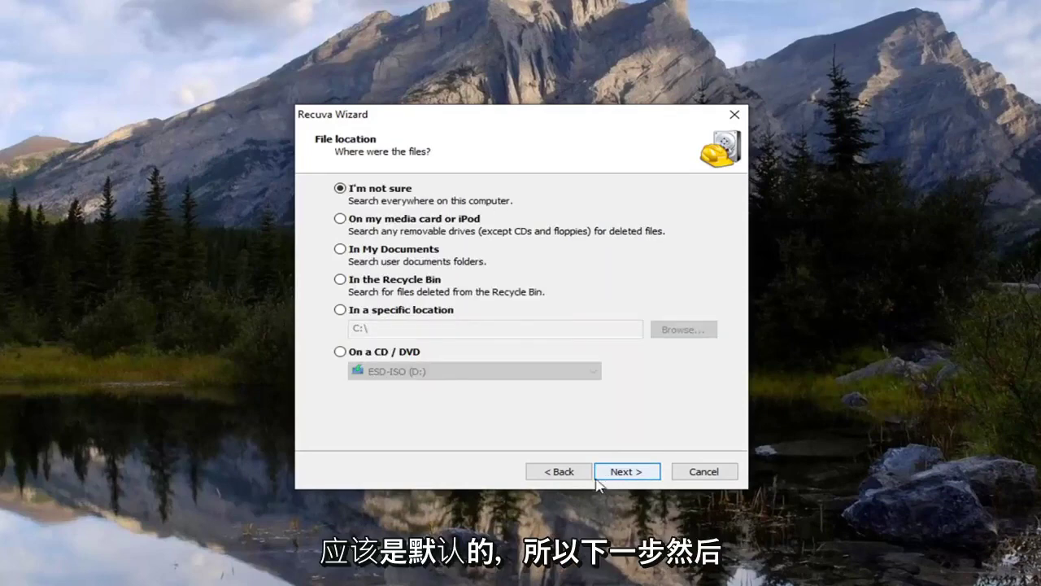
left_click(340, 310)
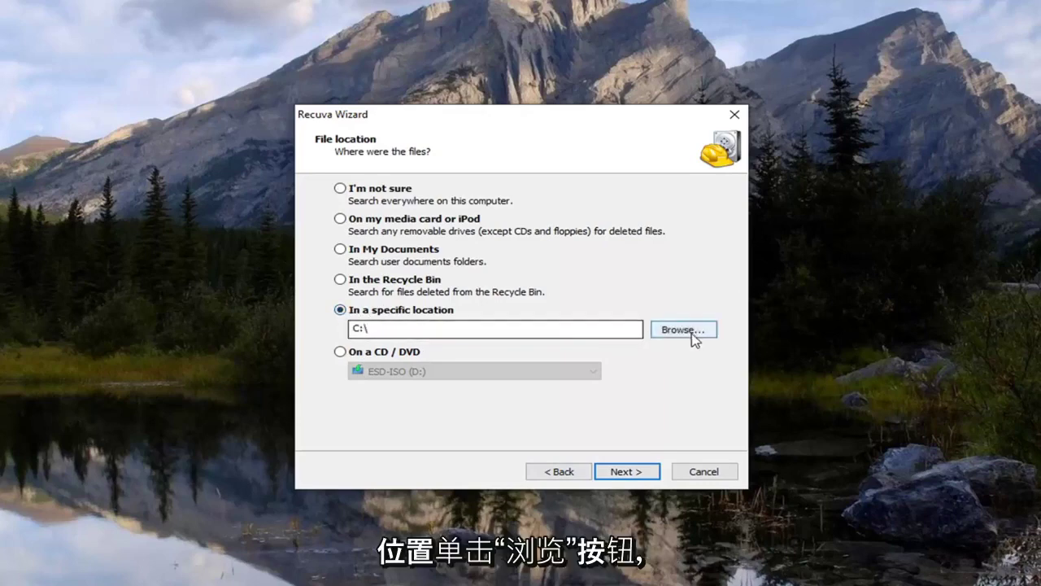
Step: Browse for the location, expanding Local Disk (C:) > Users > the user's profile folder
left_click(687, 332)
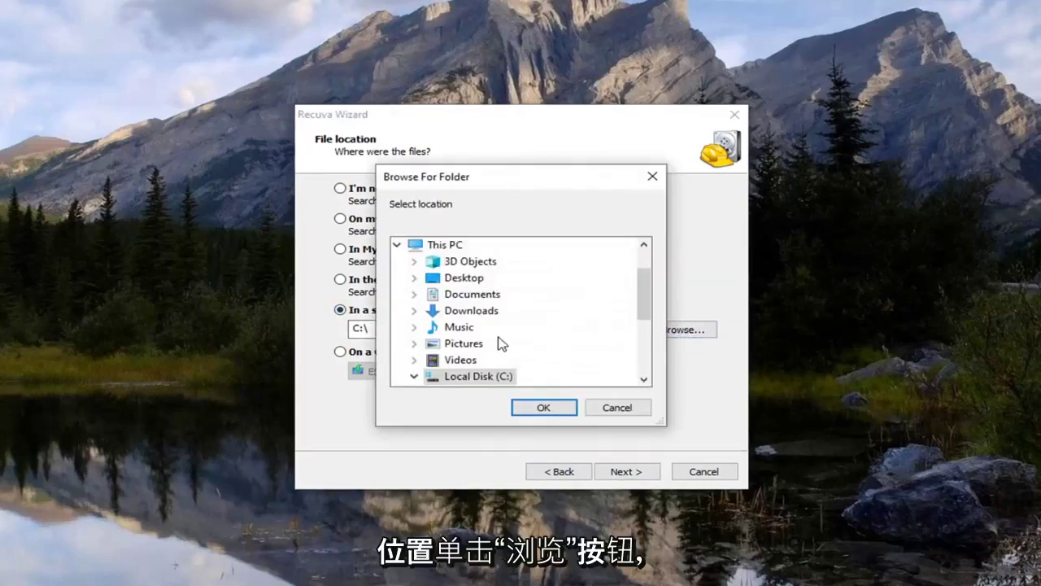
scroll(483, 360, "down", 1)
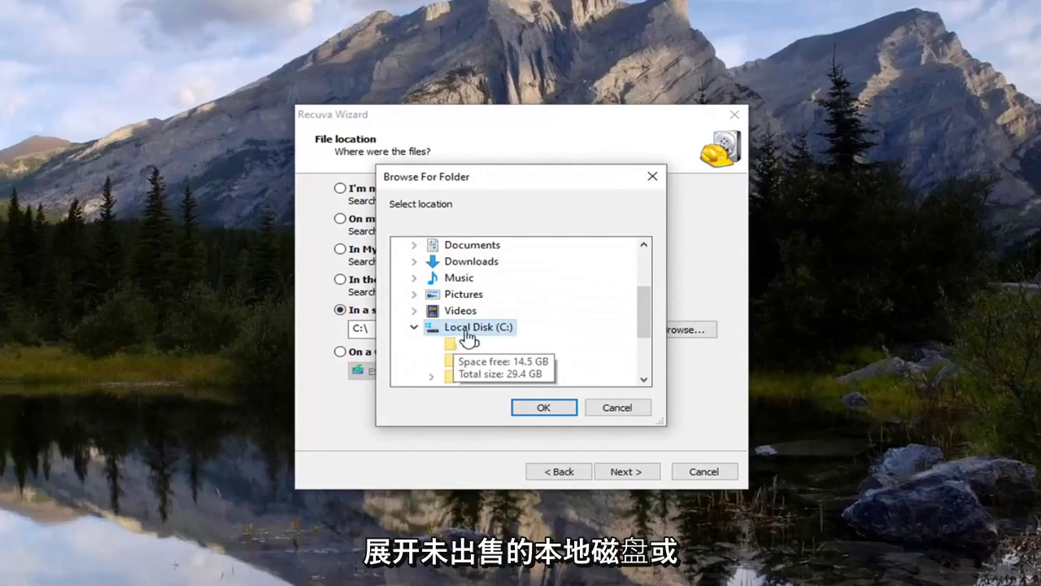
scroll(521, 348, "down", 2)
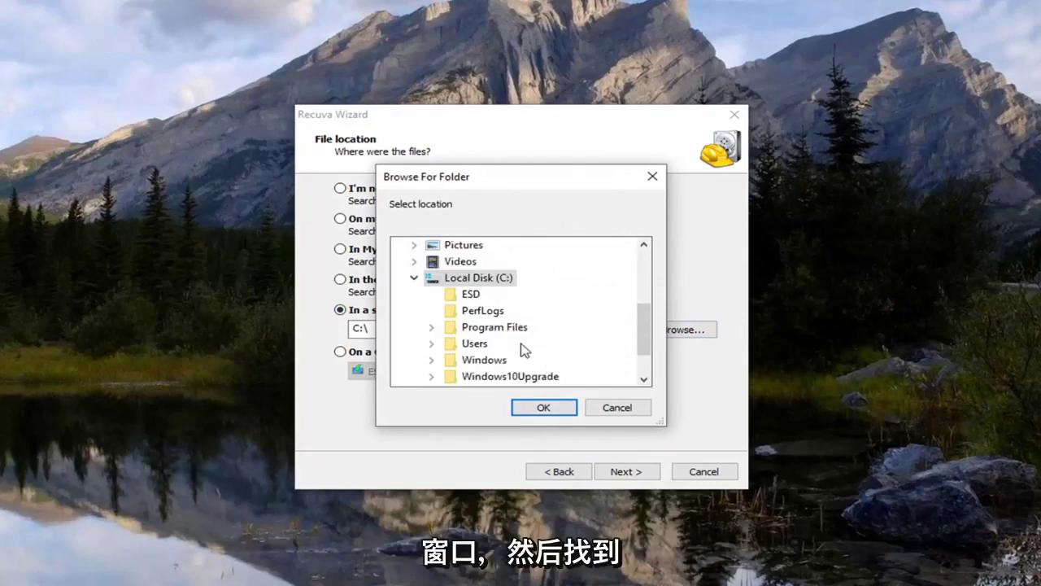
left_click(432, 296)
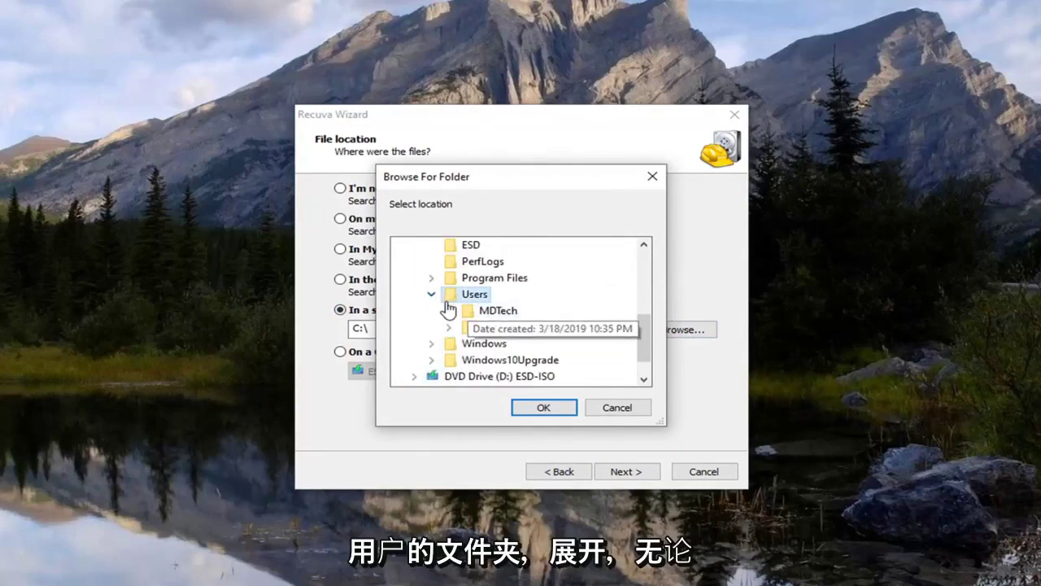
double_click(490, 312)
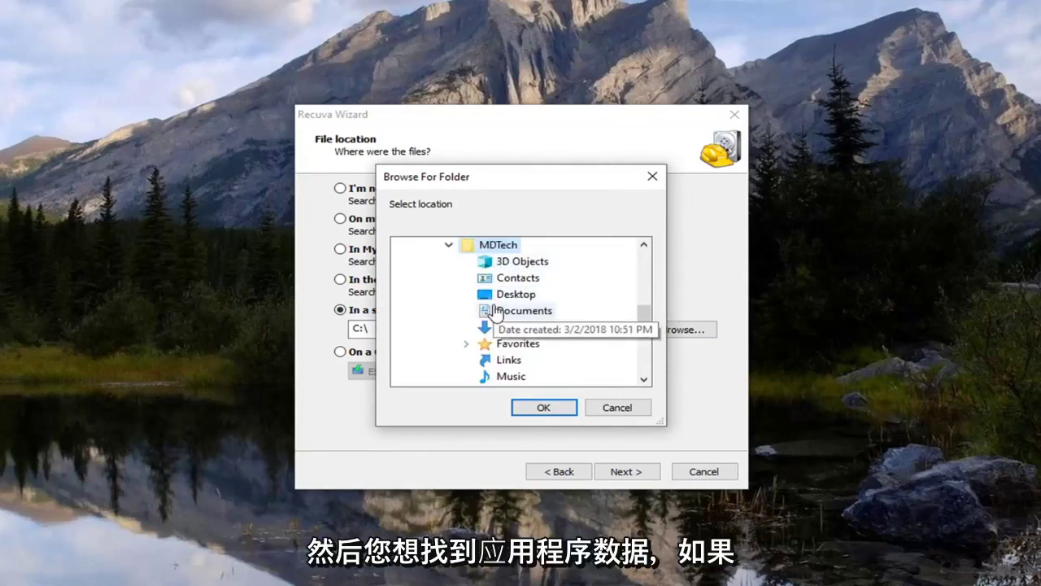
scroll(529, 326, "down", 2)
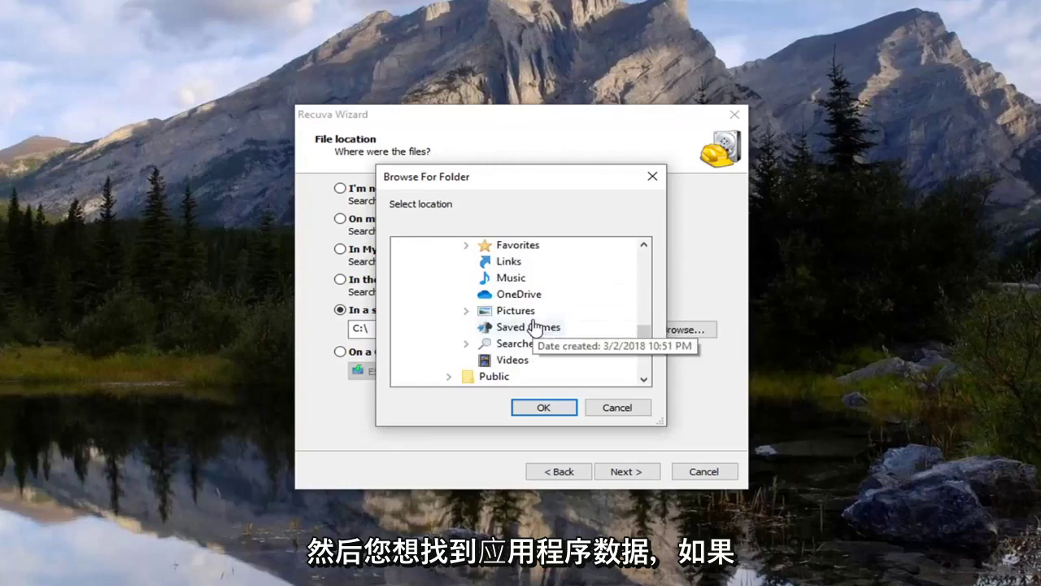
scroll(534, 326, "up", 2)
scroll(534, 327, "up", 1)
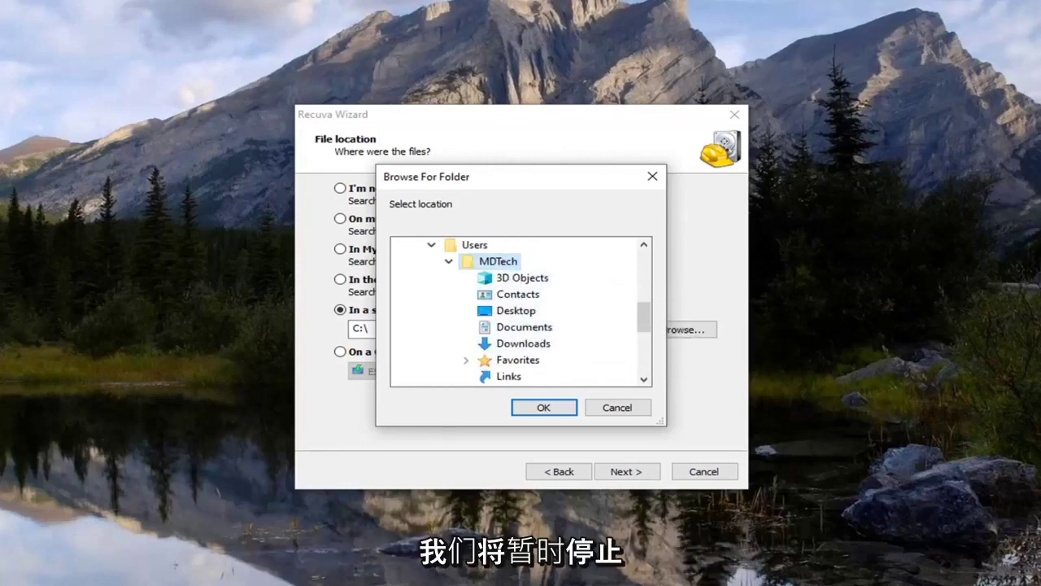
Step: Open File Explorer and turn on View > Hidden items
key("super")
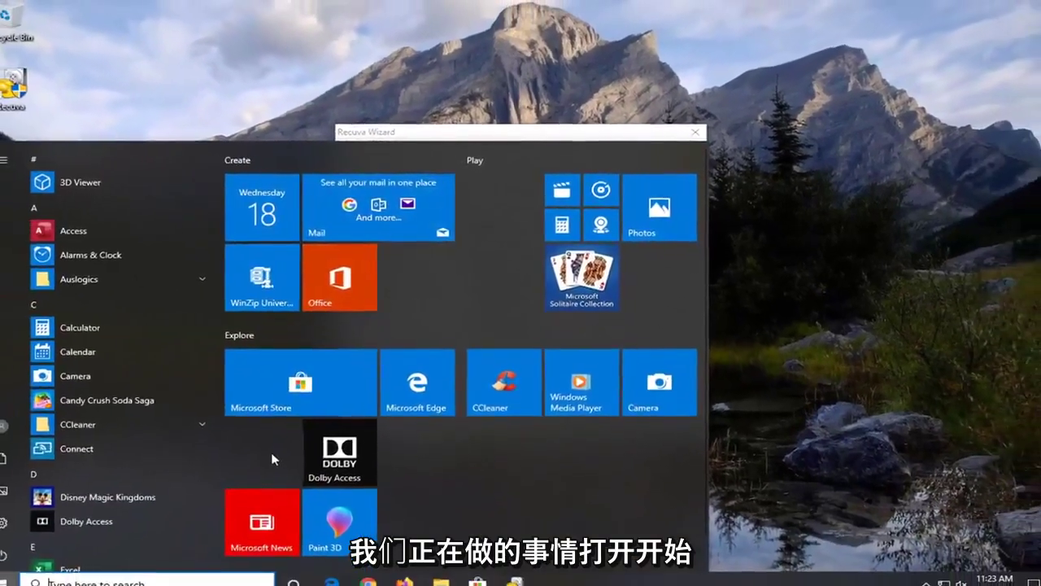
type("file e")
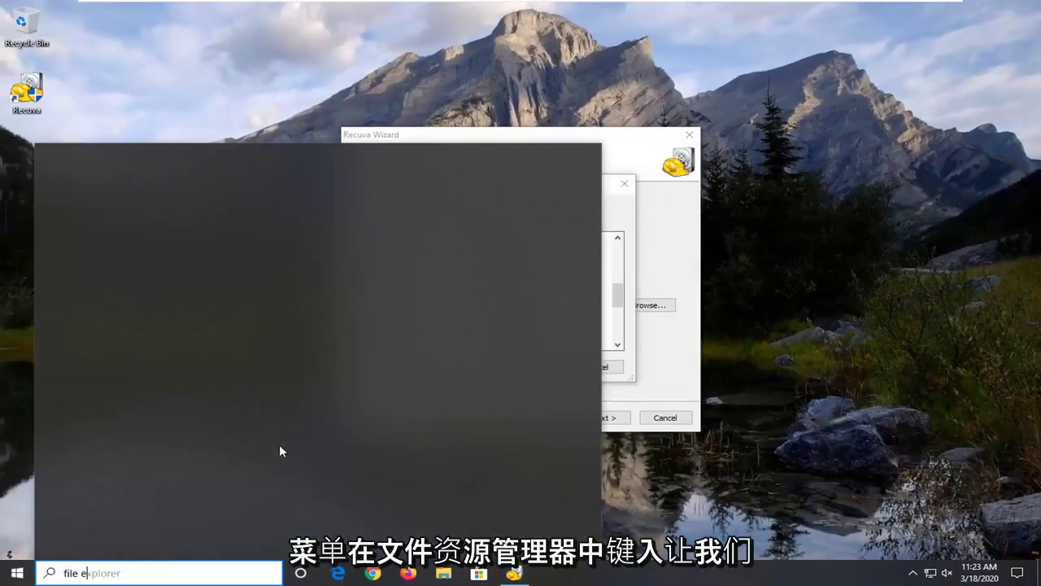
type("xplorer")
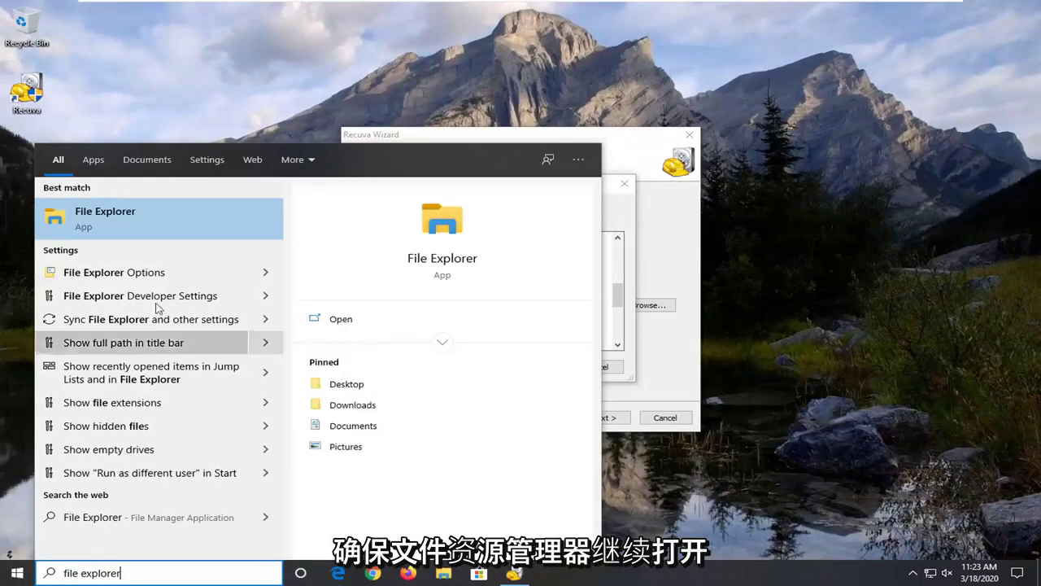
left_click(137, 223)
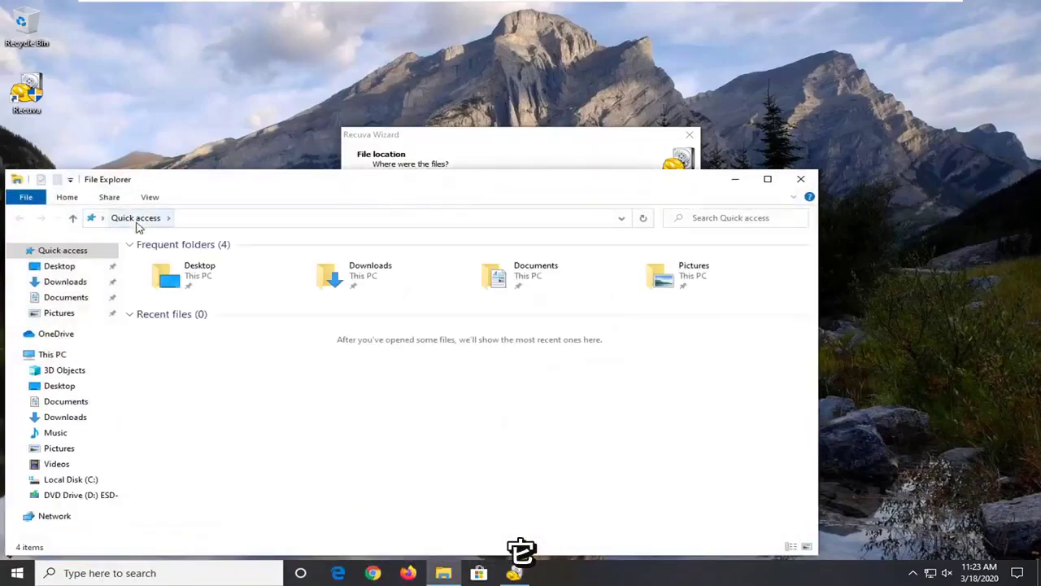
left_click_drag(333, 181, 459, 104)
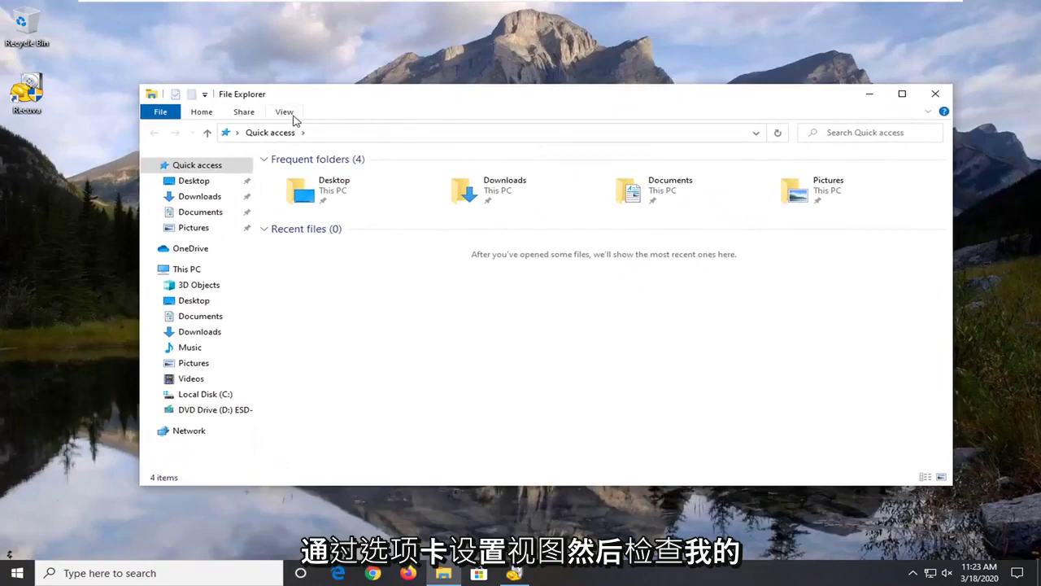
left_click(285, 112)
left_click(669, 158)
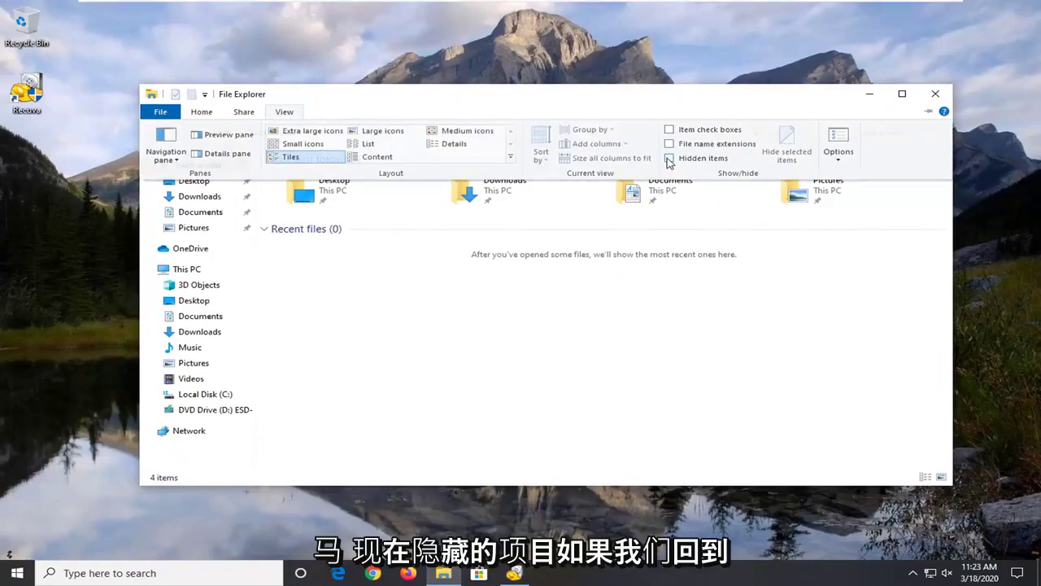
Step: Close File Explorer, refresh the profile folder in the browser, then cancel the folder picker
left_click(936, 94)
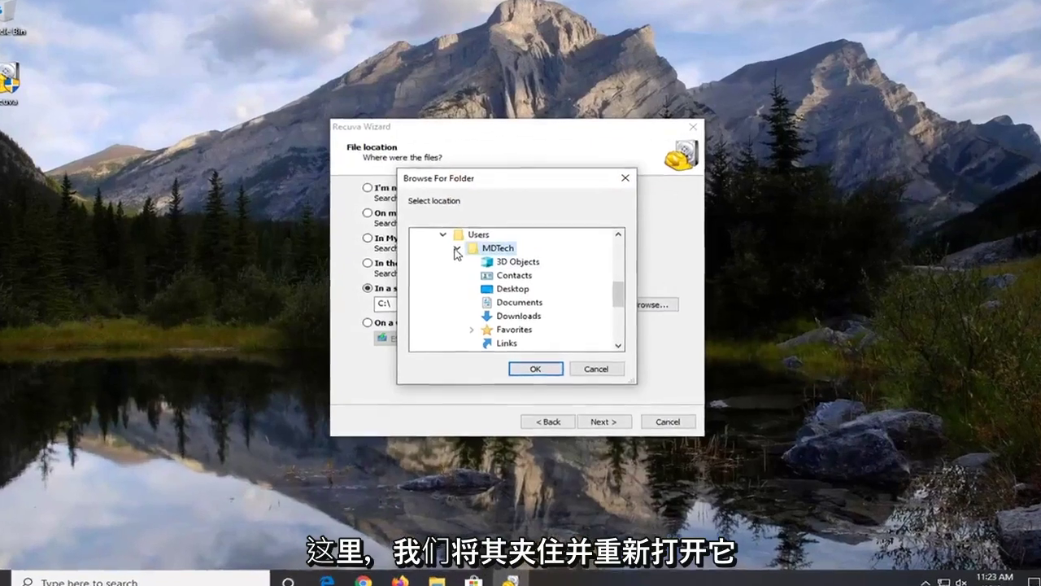
left_click(462, 251)
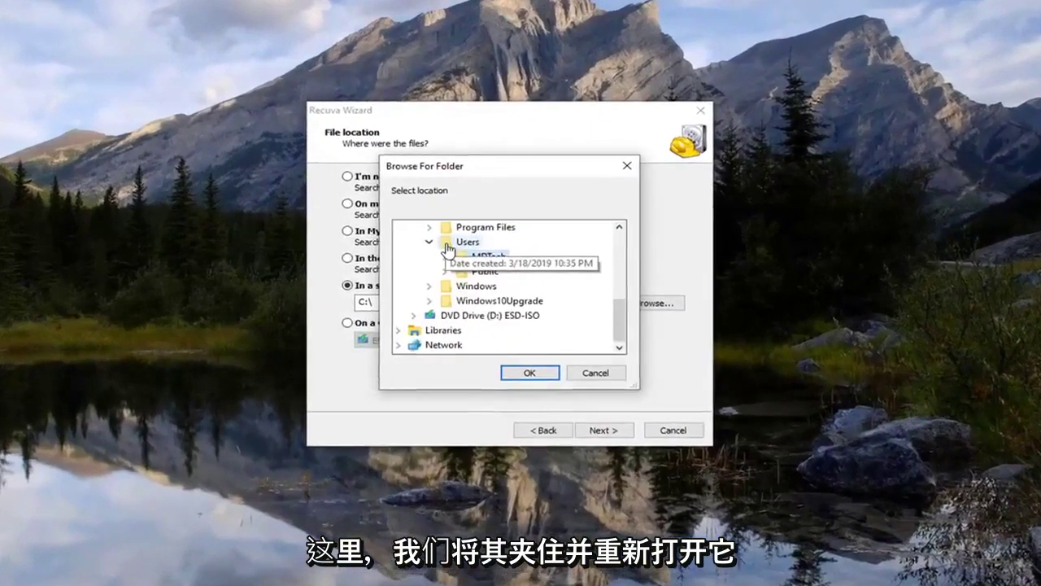
left_click(462, 251)
scroll(569, 277, "down", 4)
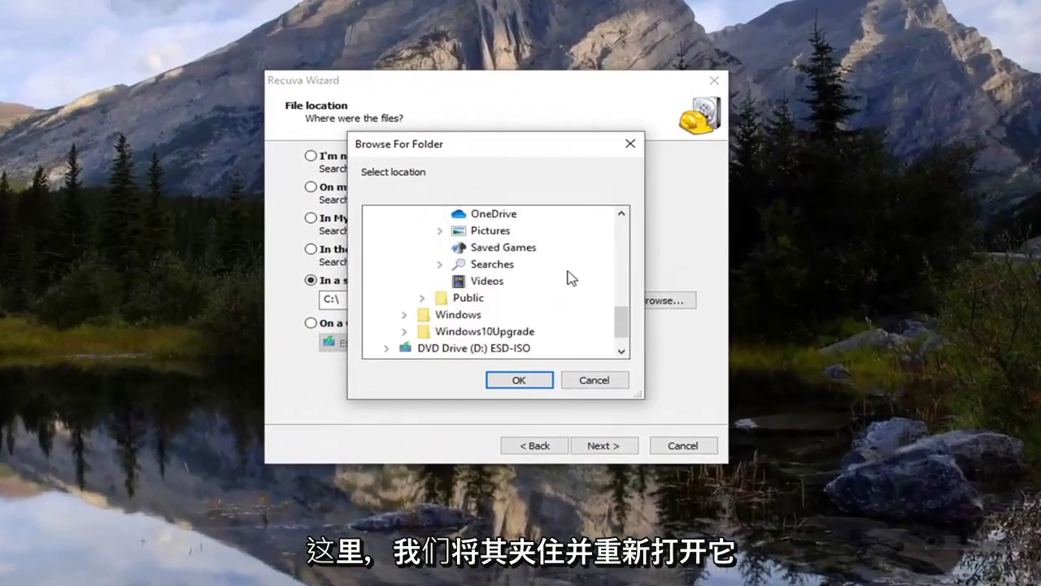
scroll(559, 282, "up", 5)
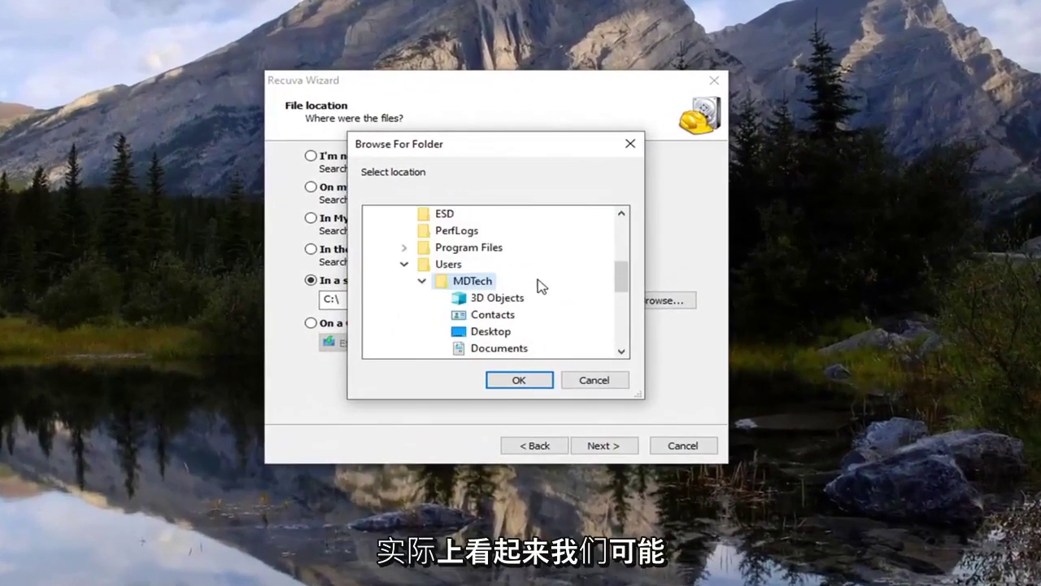
scroll(541, 289, "up", 4)
scroll(541, 332, "down", 2)
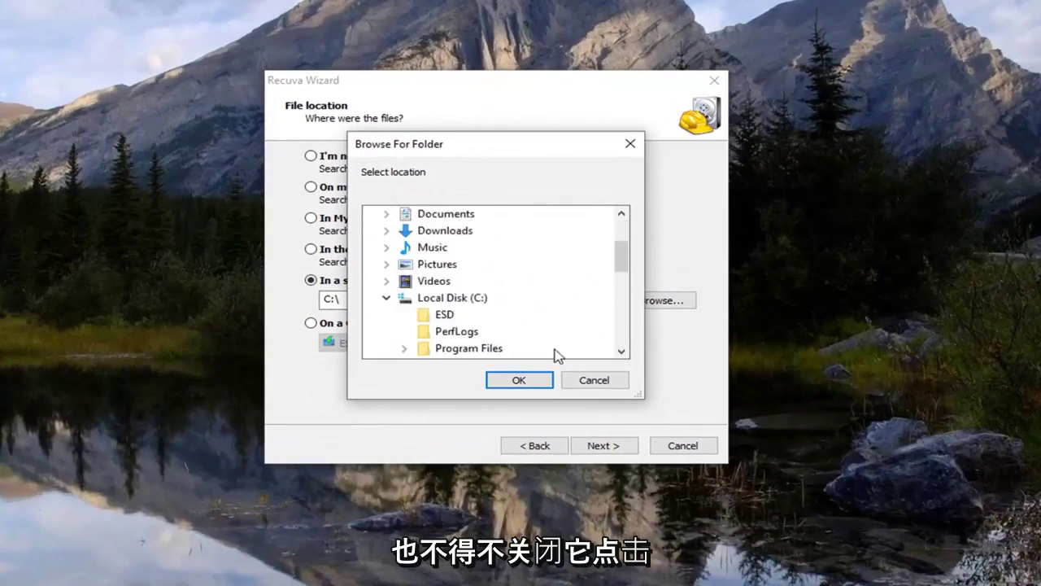
left_click(595, 382)
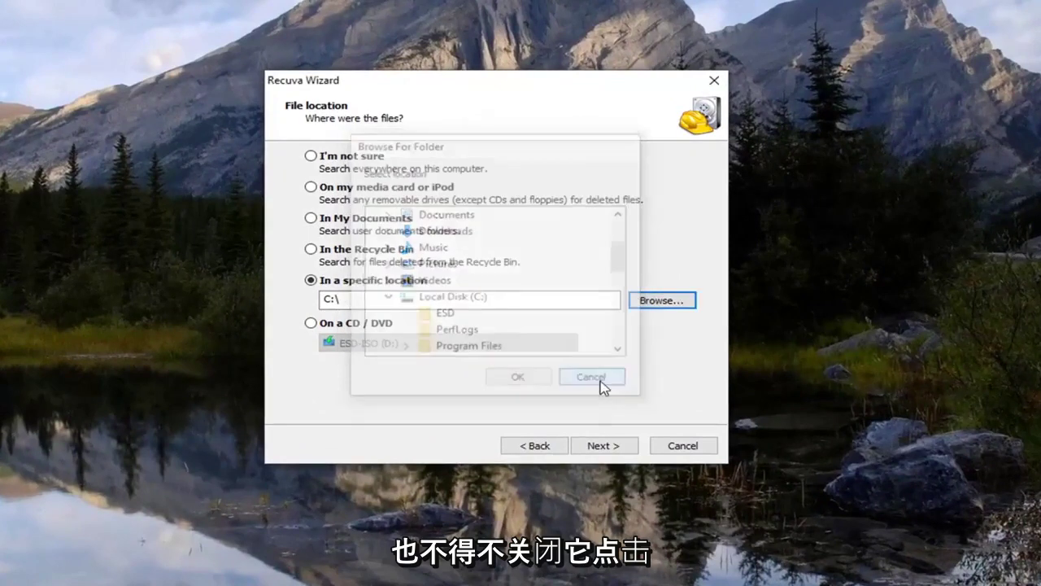
Step: Set the search location to Users > profile > AppData > Local > Google
left_click(658, 303)
scroll(506, 291, "down", 2)
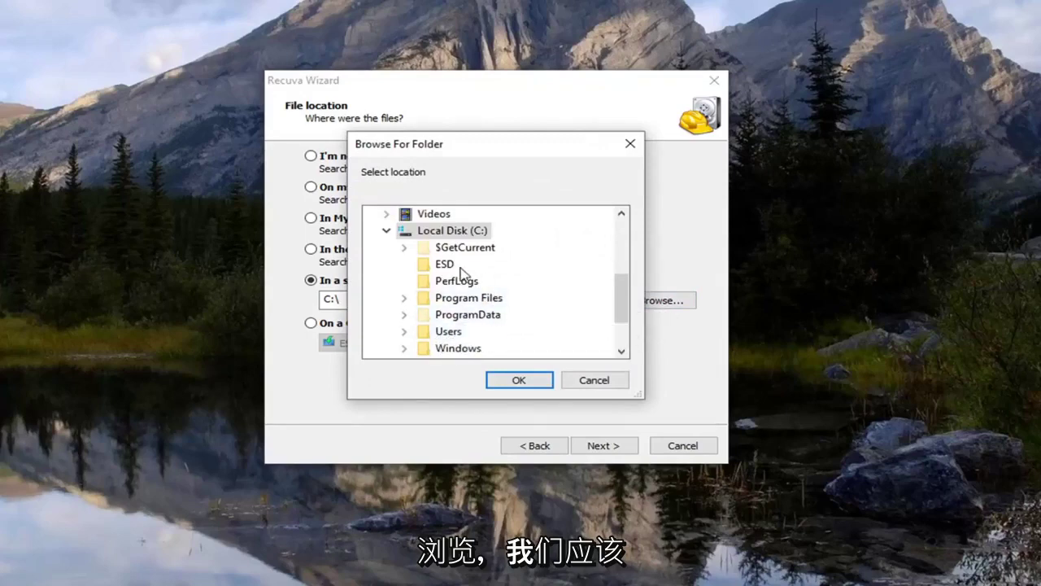
scroll(455, 274, "down", 1)
scroll(456, 268, "up", 5)
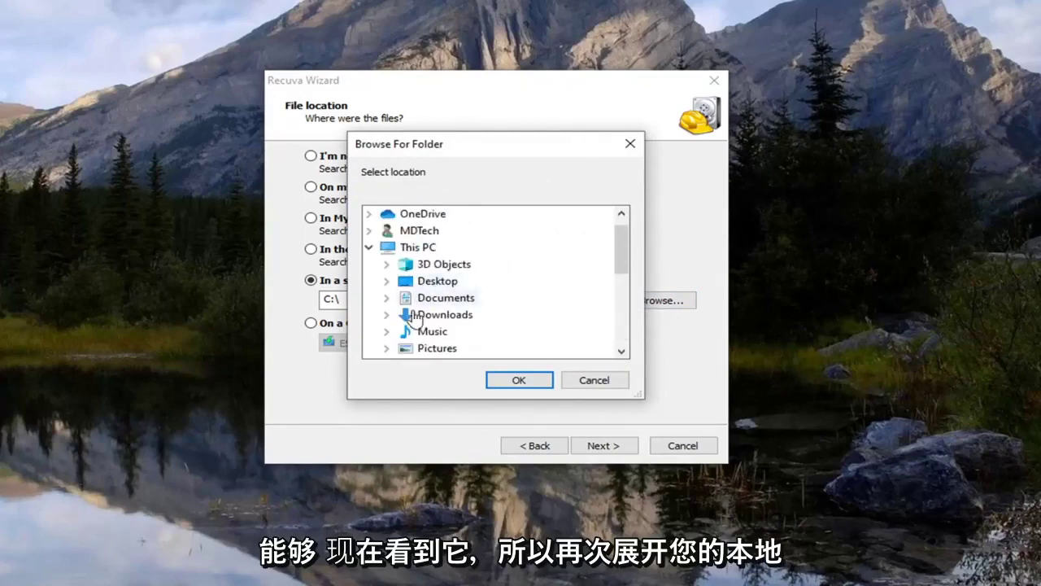
scroll(419, 326, "down", 4)
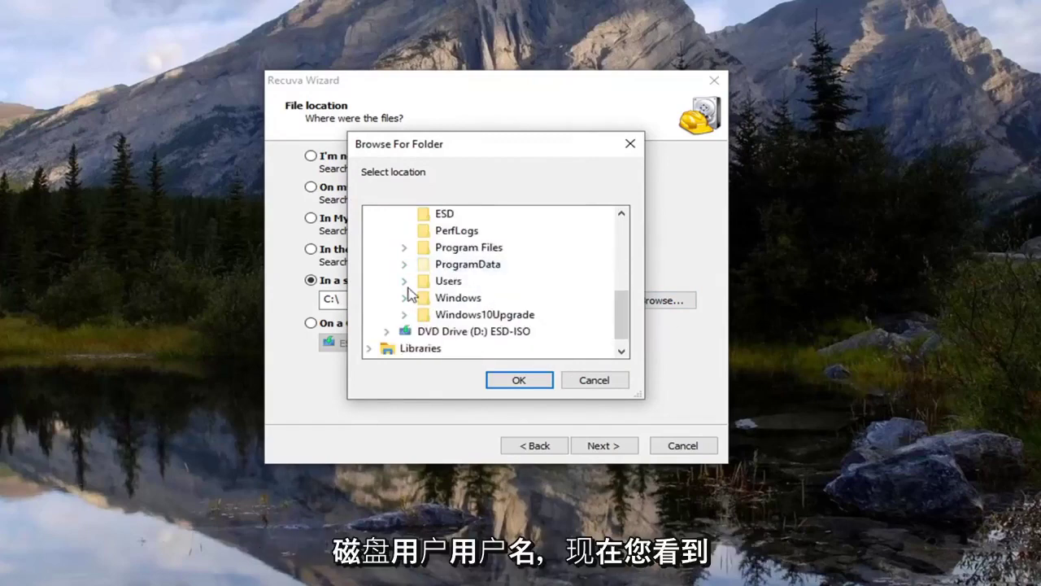
left_click(404, 281)
scroll(476, 281, "down", 1)
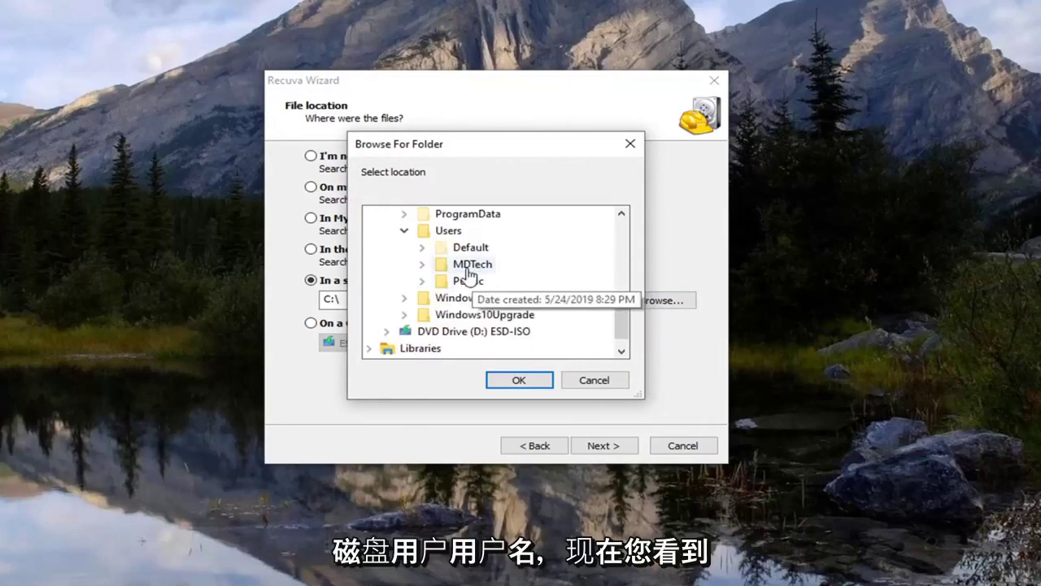
left_click(421, 263)
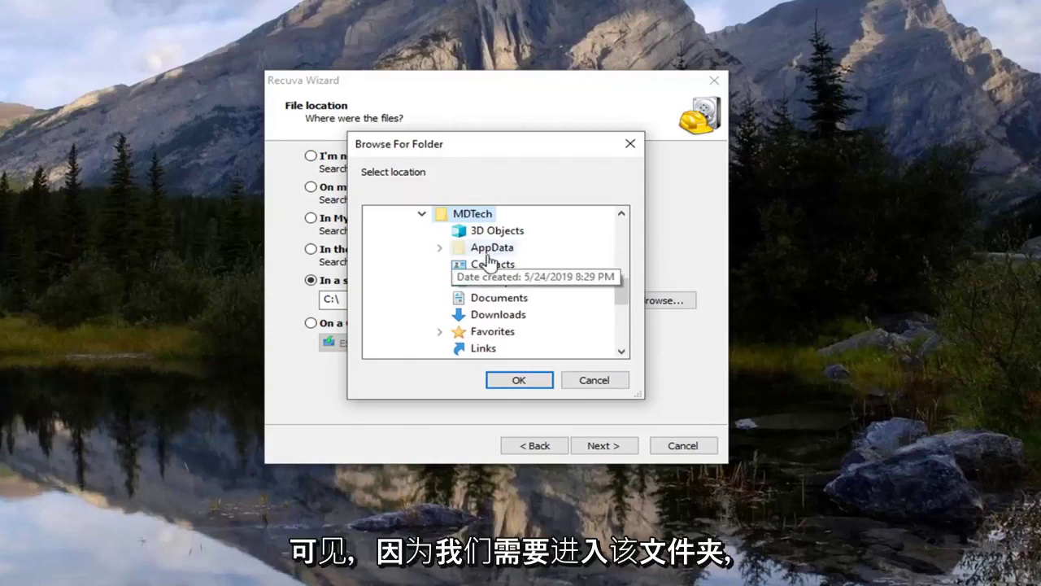
double_click(458, 249)
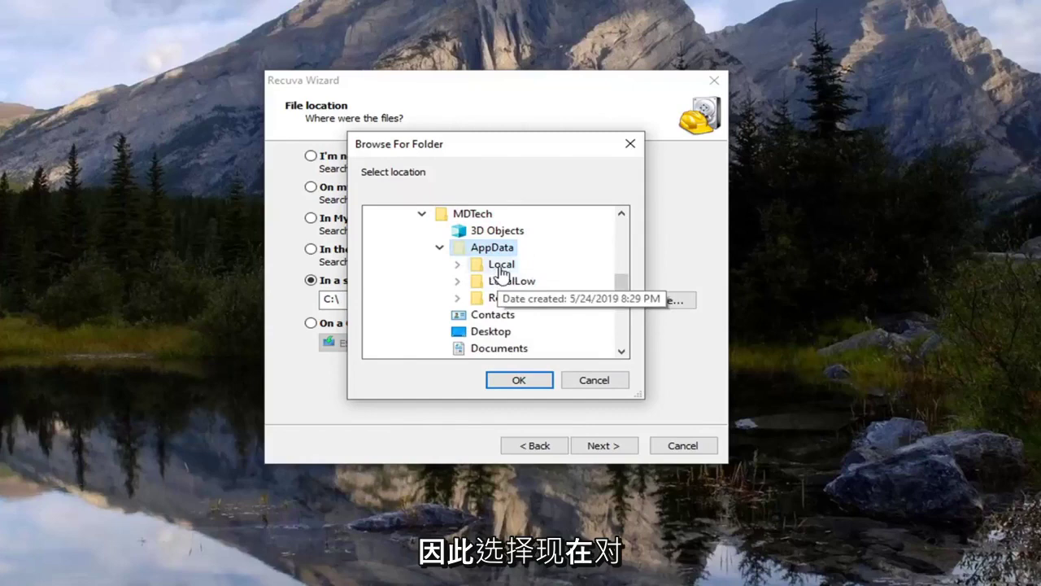
double_click(481, 265)
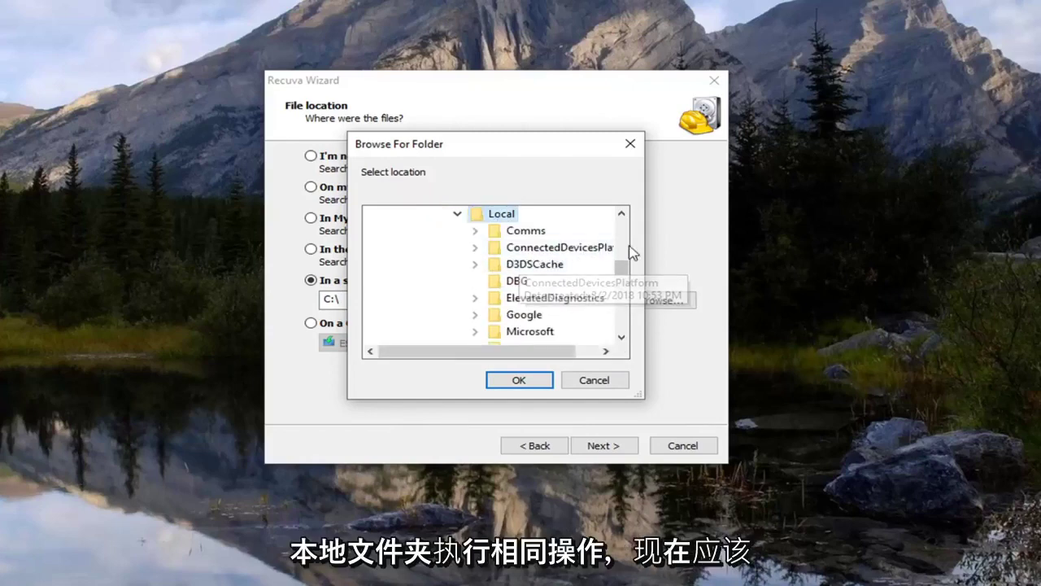
left_click(514, 317)
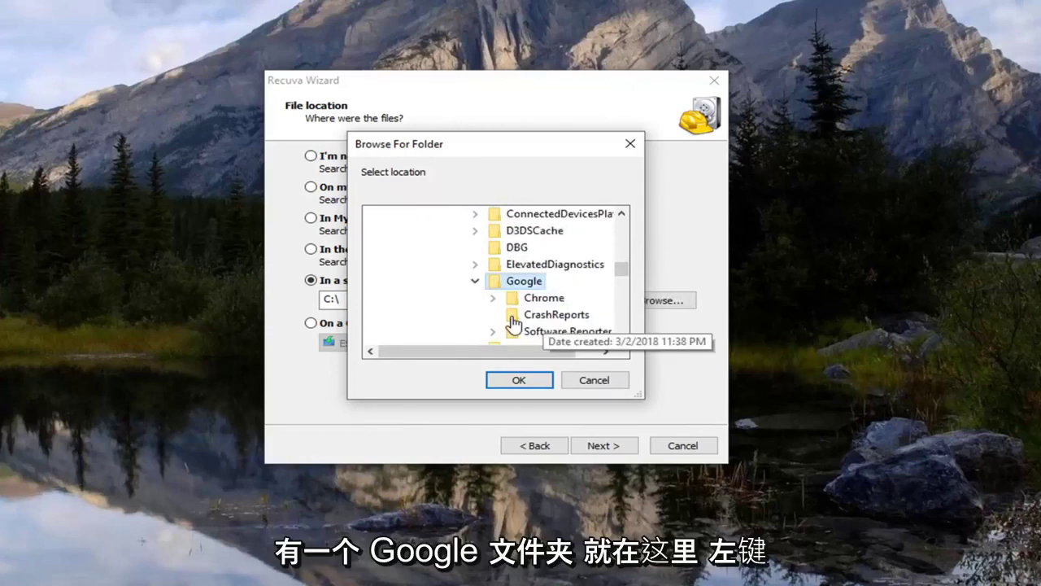
left_click(521, 380)
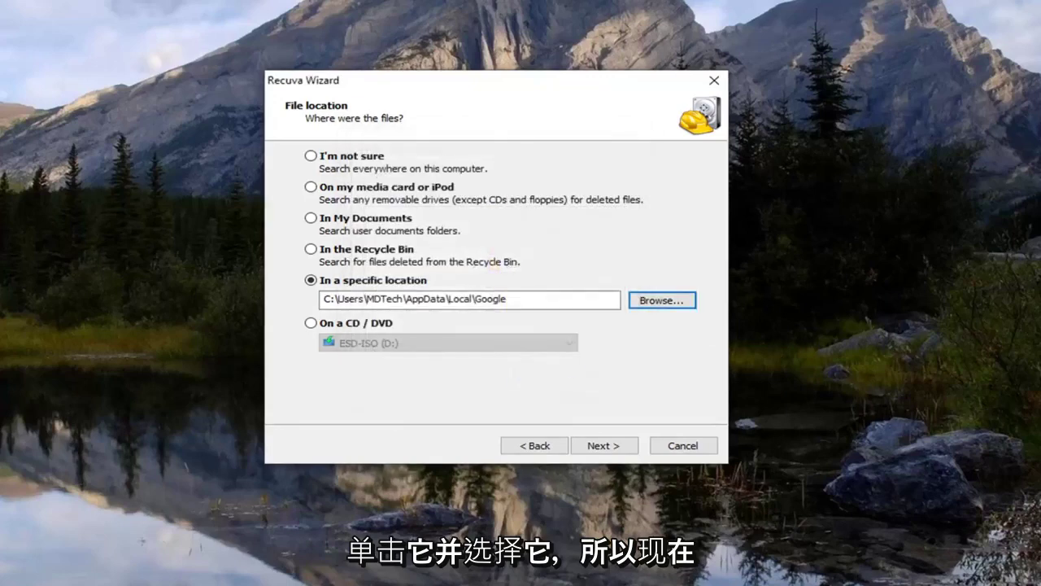
Step: Start the scan without Deep Scan, finding 59 recoverable files in 12.80 seconds
left_click(606, 447)
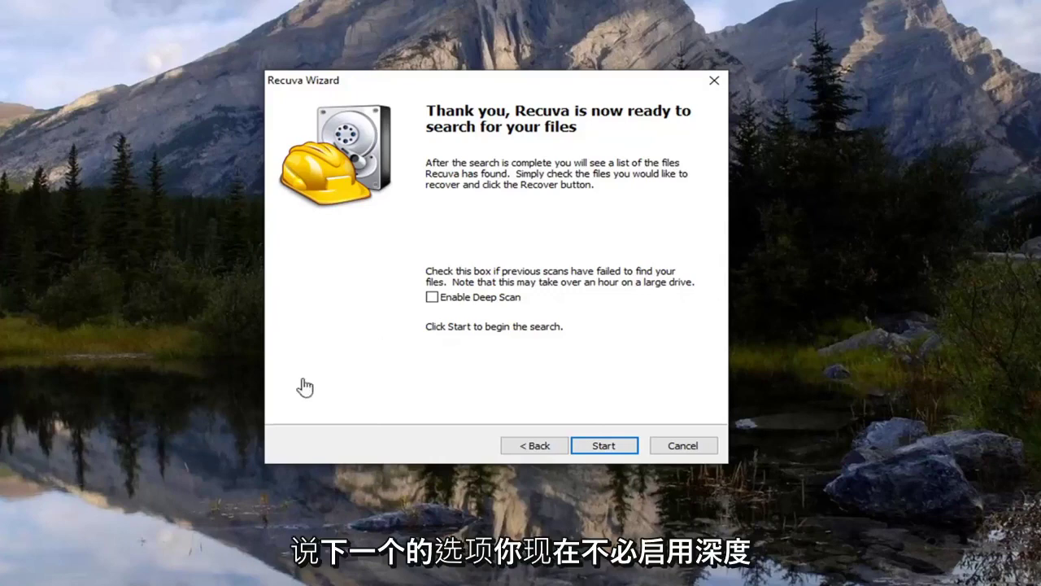
left_click(602, 446)
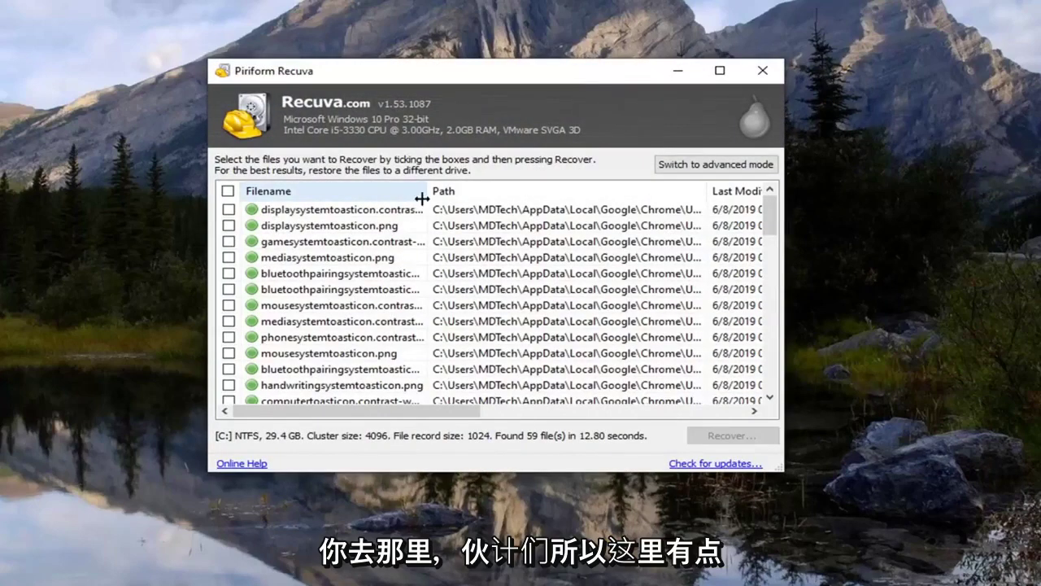
Step: Widen the Filename column and scroll through the 59 recovered Chrome files
left_click_drag(426, 194, 519, 208)
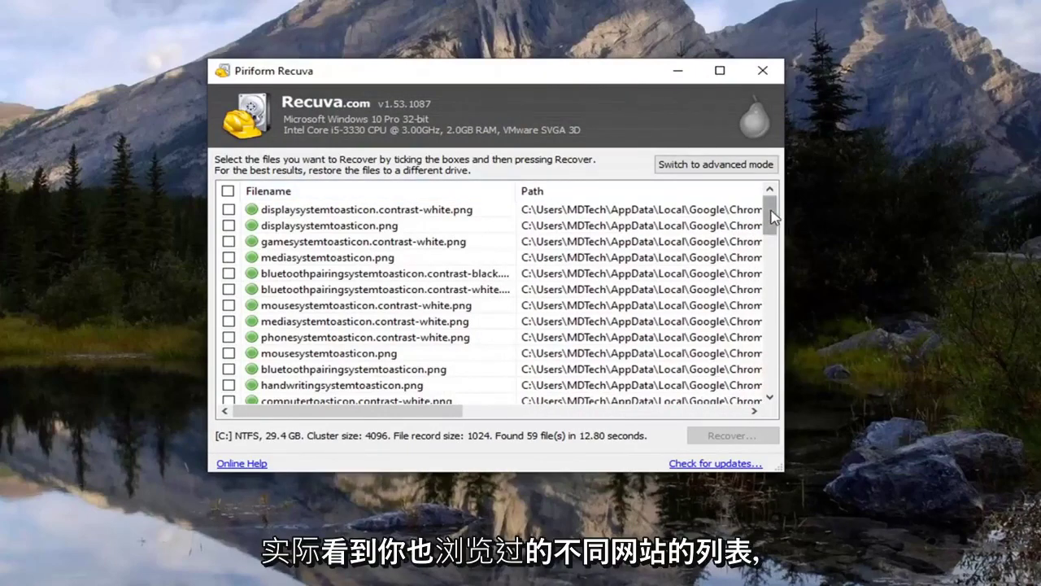
left_click_drag(773, 216, 737, 384)
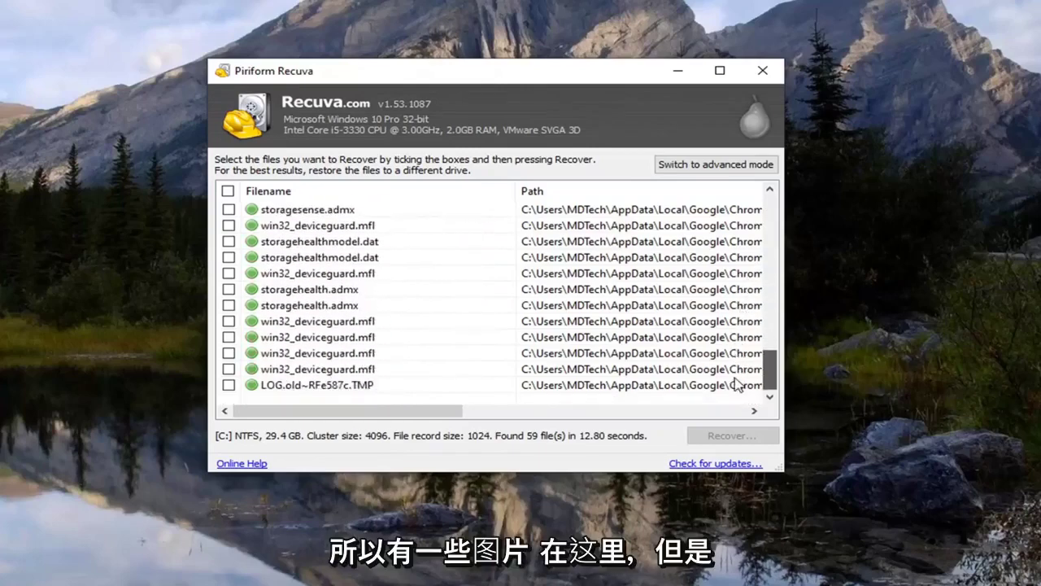
scroll(297, 319, "up", 9)
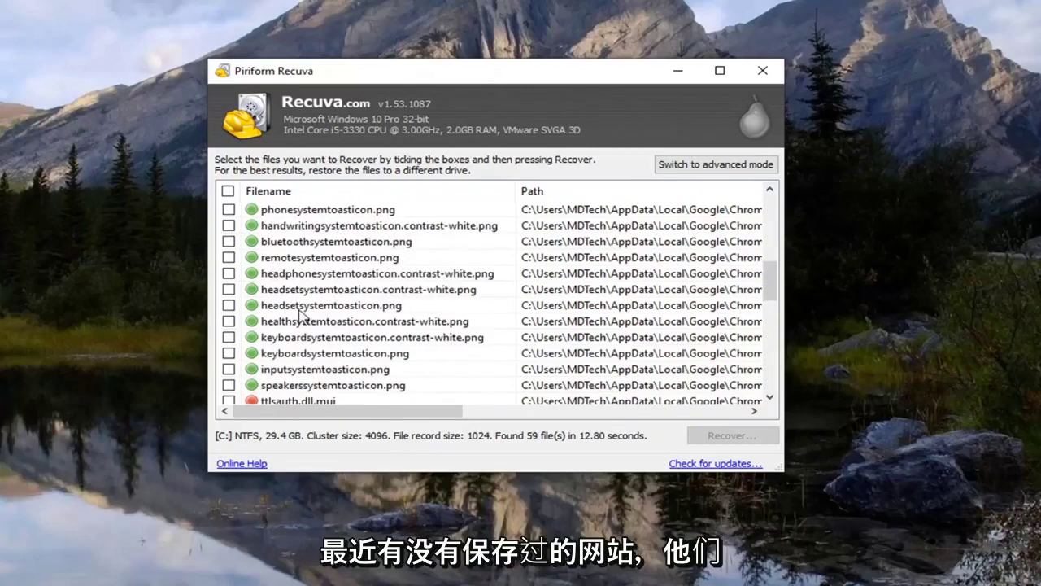
scroll(298, 310, "up", 6)
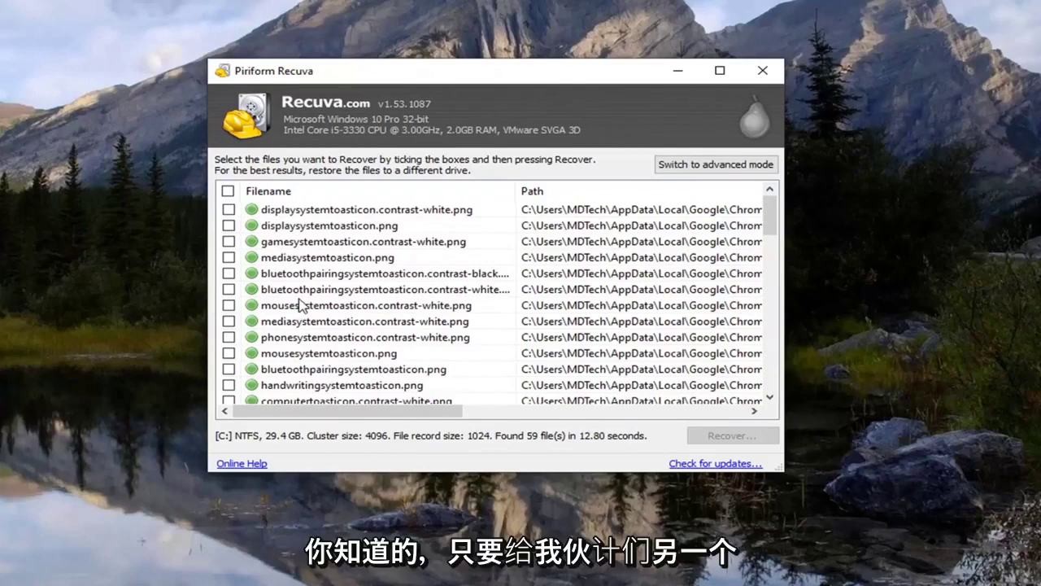
scroll(424, 261, "down", 4)
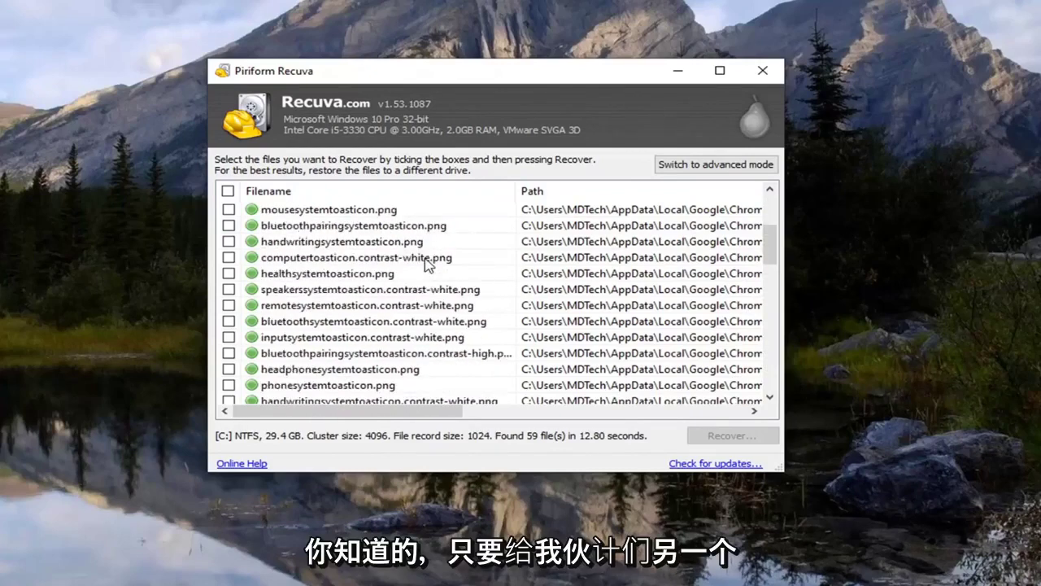
scroll(424, 262, "down", 3)
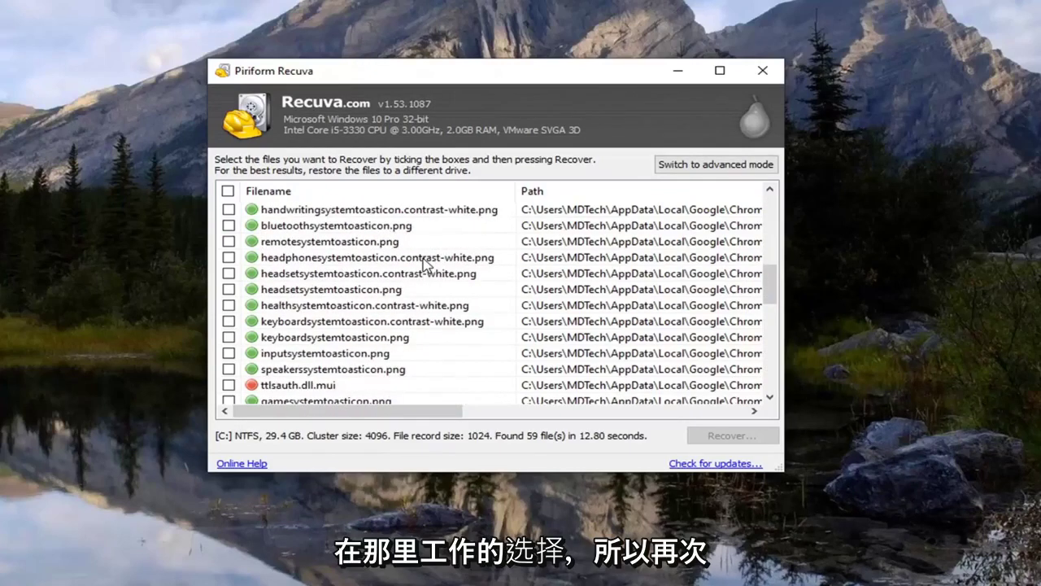
scroll(425, 261, "down", 8)
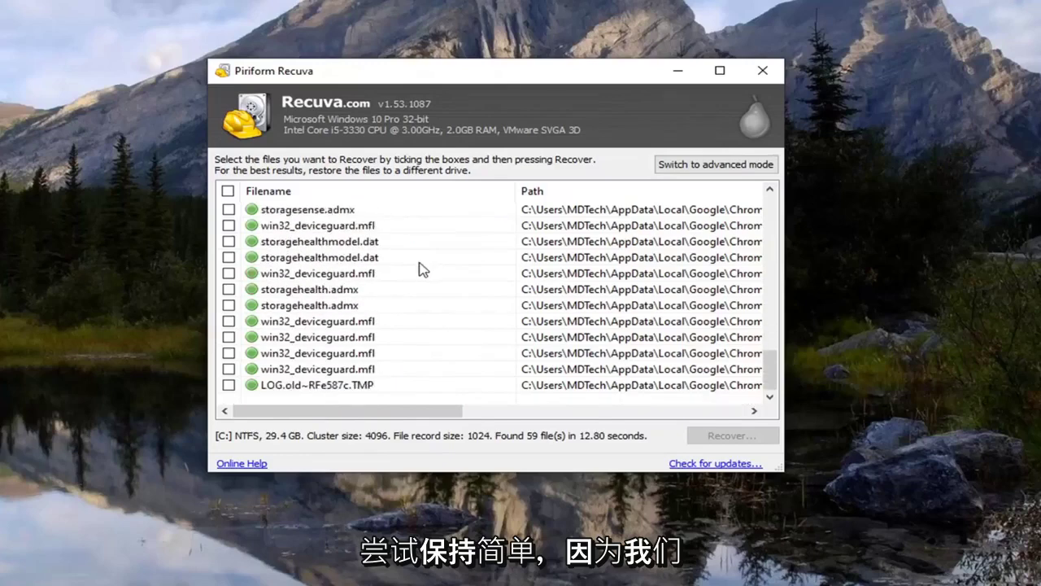
scroll(455, 257, "up", 15)
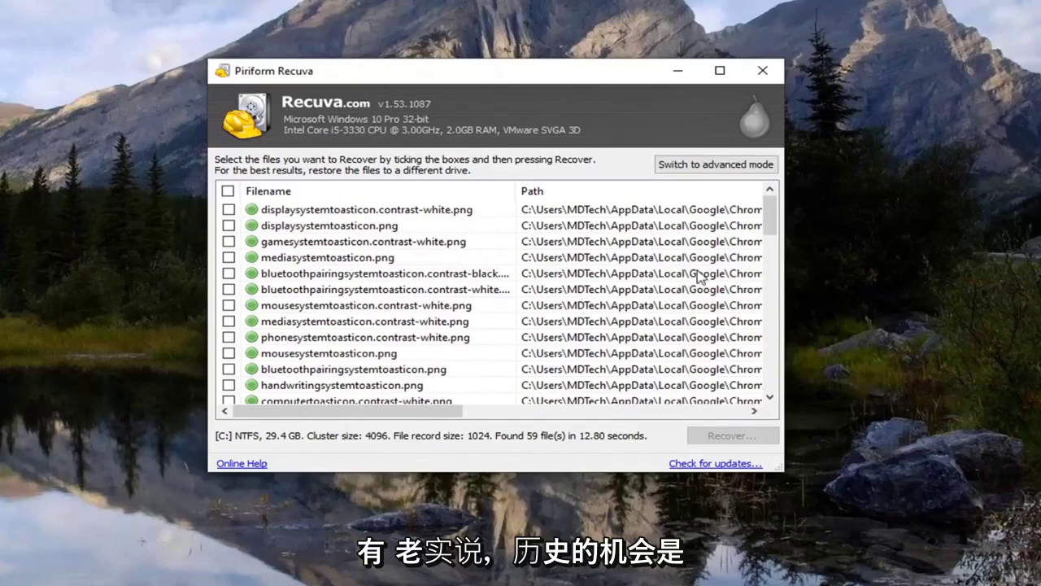
left_click_drag(770, 215, 770, 194)
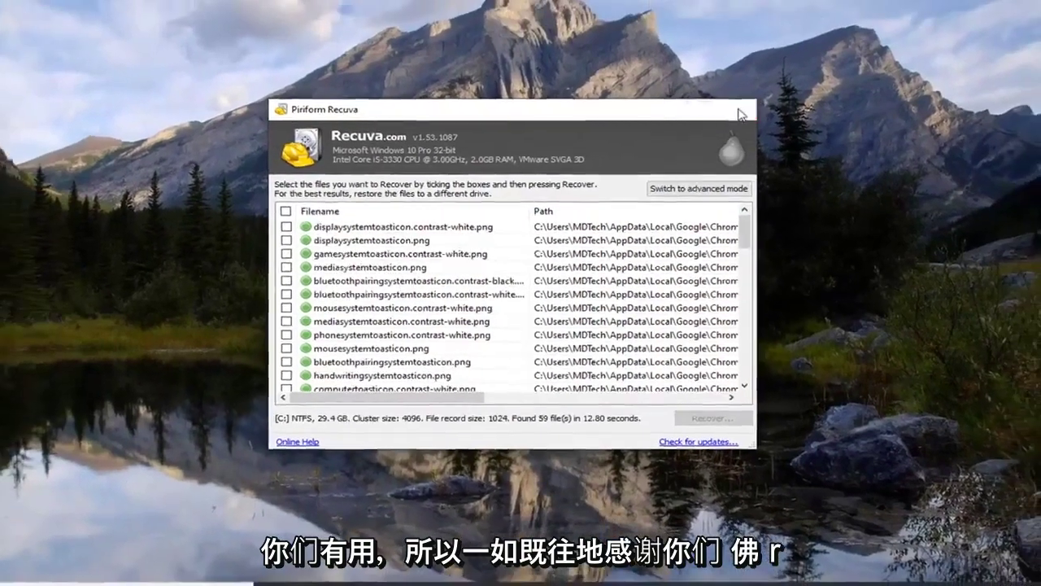
Step: Close the Recuva results window, leaving the Windows desktop
left_click(750, 89)
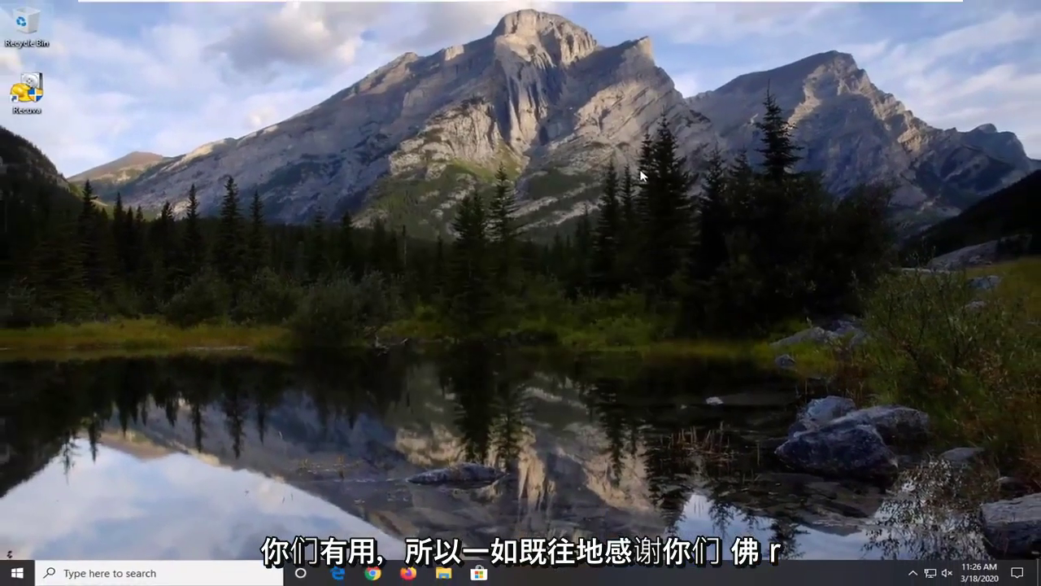